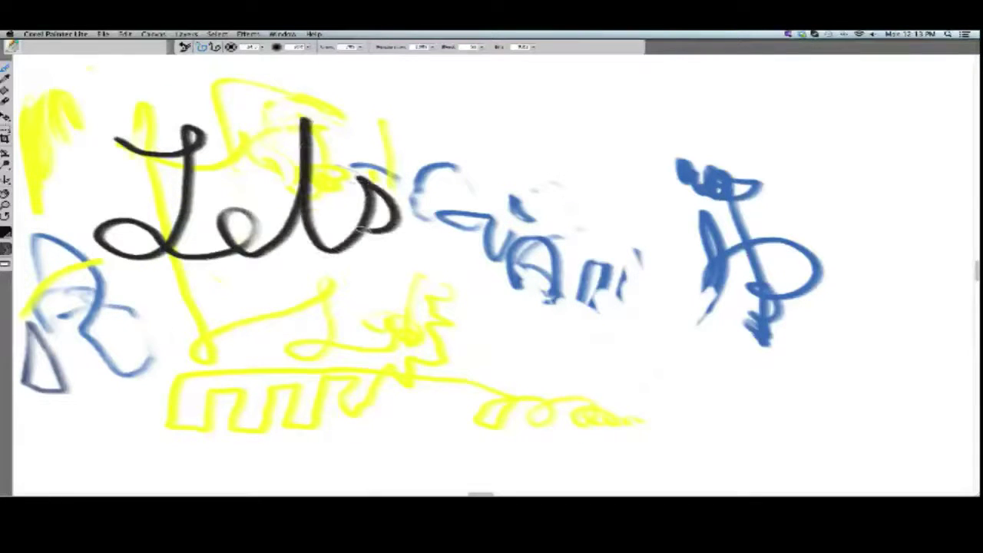
Finish hand-lettering "Lets Paint TV" in black brush strokes over the yellow and blue scribbles
{"action": "left_click_drag", "start_coordinate": [359, 148], "coordinate": [254, 161]}
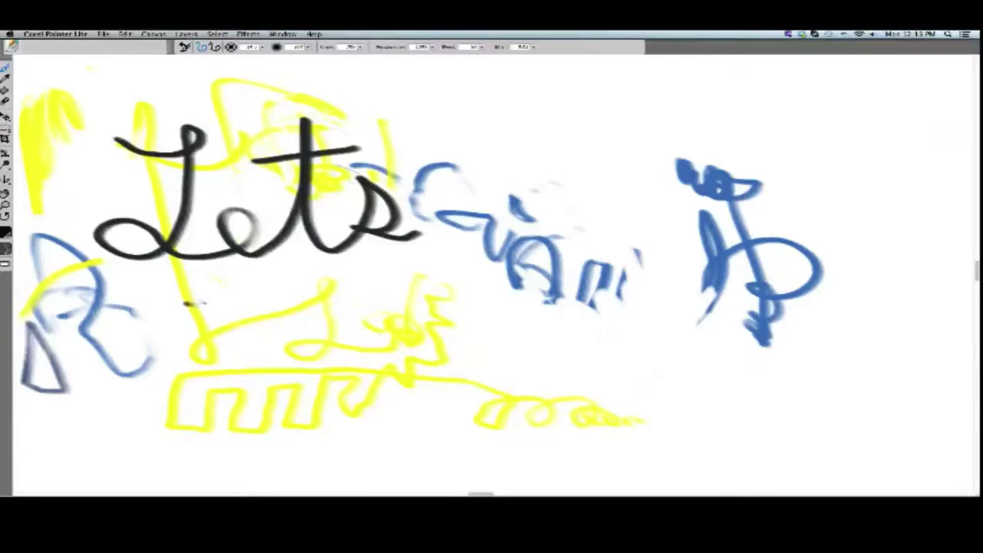
{"action": "mouse_move", "coordinate": [187, 304]}
{"action": "left_mouse_down"}
{"action": "mouse_move", "coordinate": [211, 280]}
{"action": "mouse_move", "coordinate": [194, 403]}
{"action": "mouse_move", "coordinate": [250, 272]}
{"action": "mouse_move", "coordinate": [206, 323]}
{"action": "mouse_move", "coordinate": [288, 339]}
{"action": "mouse_move", "coordinate": [299, 367]}
{"action": "mouse_move", "coordinate": [369, 344]}
{"action": "mouse_move", "coordinate": [394, 322]}
{"action": "mouse_move", "coordinate": [427, 342]}
{"action": "mouse_move", "coordinate": [457, 273]}
{"action": "mouse_move", "coordinate": [464, 307]}
{"action": "mouse_move", "coordinate": [503, 323]}
{"action": "left_mouse_up"}
{"action": "left_click_drag", "start_coordinate": [407, 280], "coordinate": [495, 258]}
{"action": "left_click", "coordinate": [373, 290]}
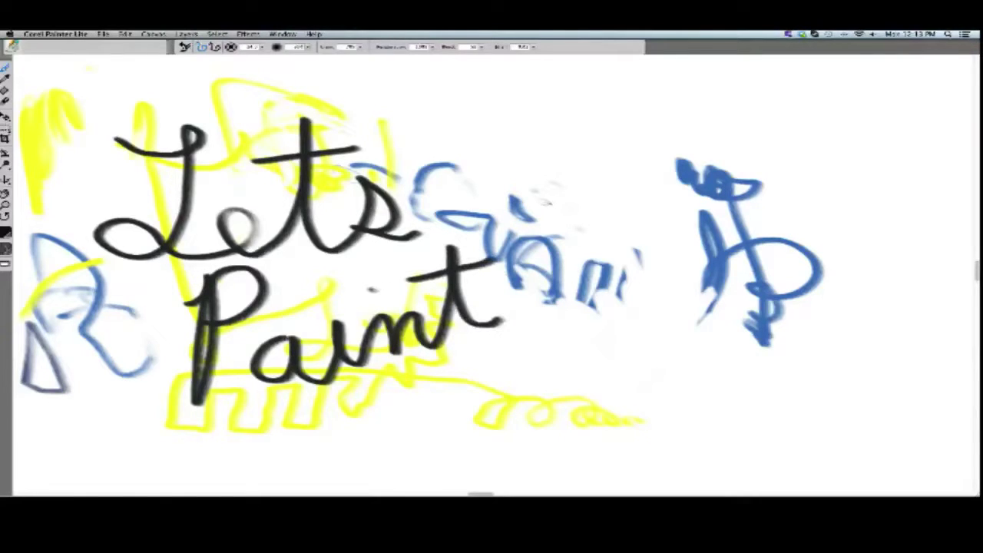
{"action": "mouse_move", "coordinate": [544, 202]}
{"action": "left_mouse_down"}
{"action": "mouse_move", "coordinate": [623, 180]}
{"action": "mouse_move", "coordinate": [577, 257]}
{"action": "mouse_move", "coordinate": [579, 282]}
{"action": "left_mouse_up"}
{"action": "mouse_move", "coordinate": [642, 189]}
{"action": "left_mouse_down"}
{"action": "mouse_move", "coordinate": [694, 184]}
{"action": "mouse_move", "coordinate": [645, 237]}
{"action": "mouse_move", "coordinate": [643, 175]}
{"action": "left_mouse_up"}
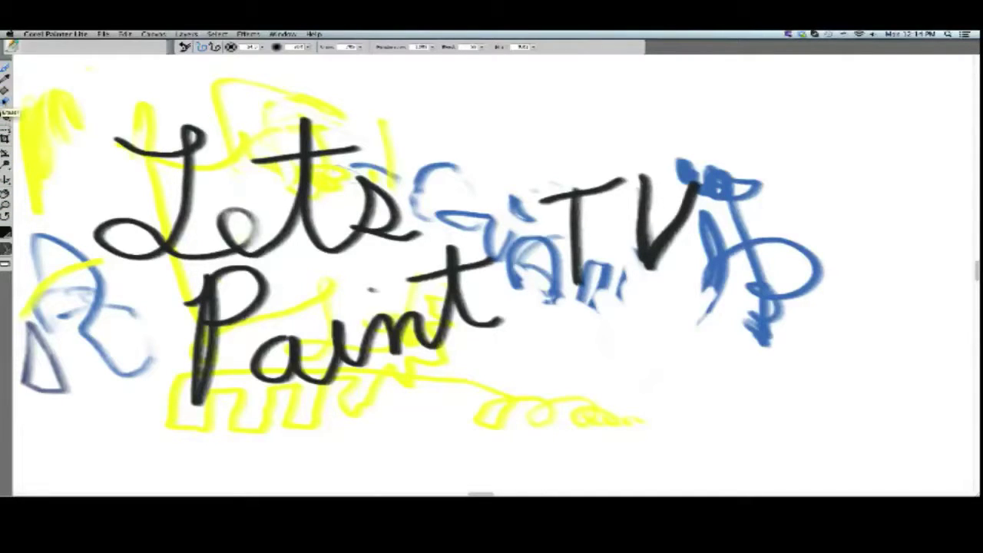
Enlarge the Eraser and wipe the lettering and the colored scribbles off the canvas
{"action": "left_click", "coordinate": [5, 98]}
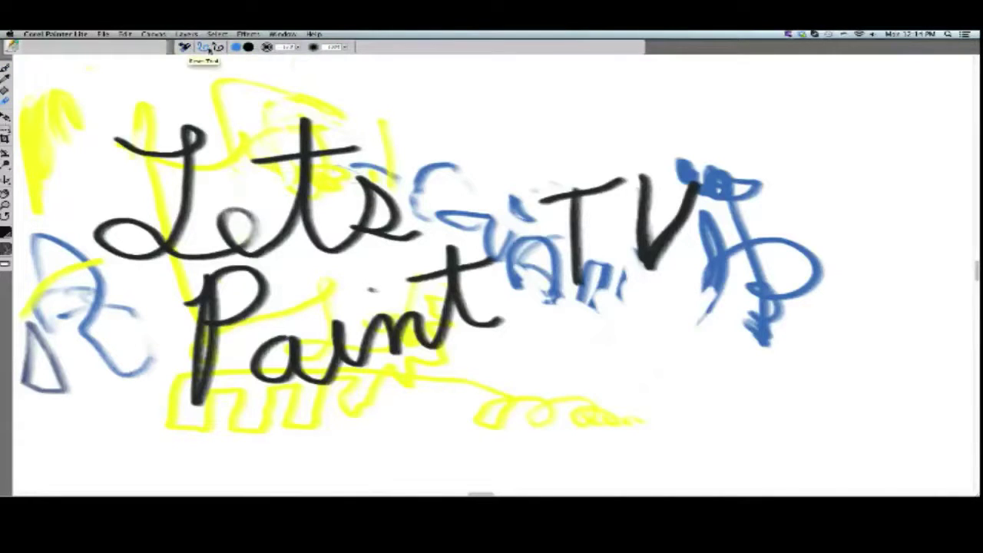
{"action": "left_click", "coordinate": [298, 47]}
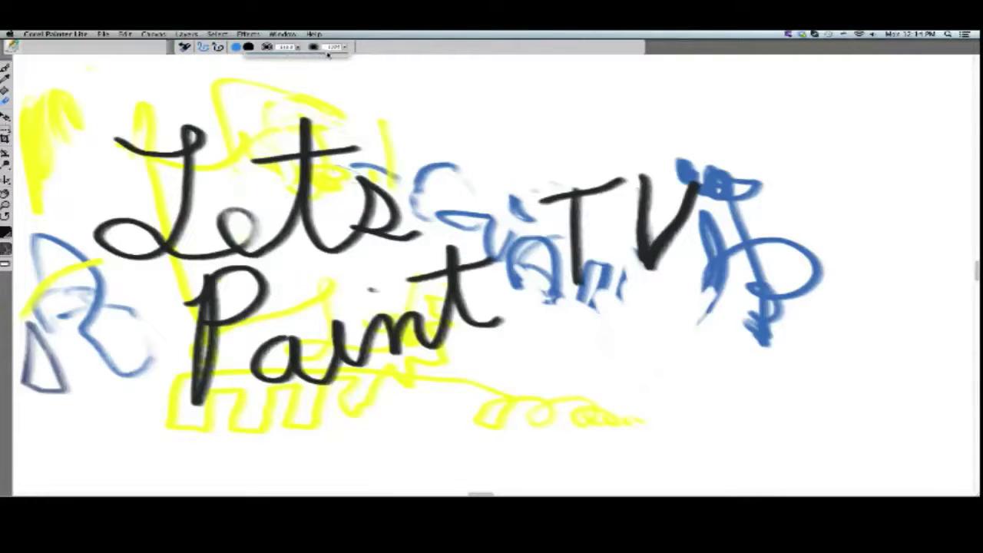
{"action": "left_click", "coordinate": [293, 114]}
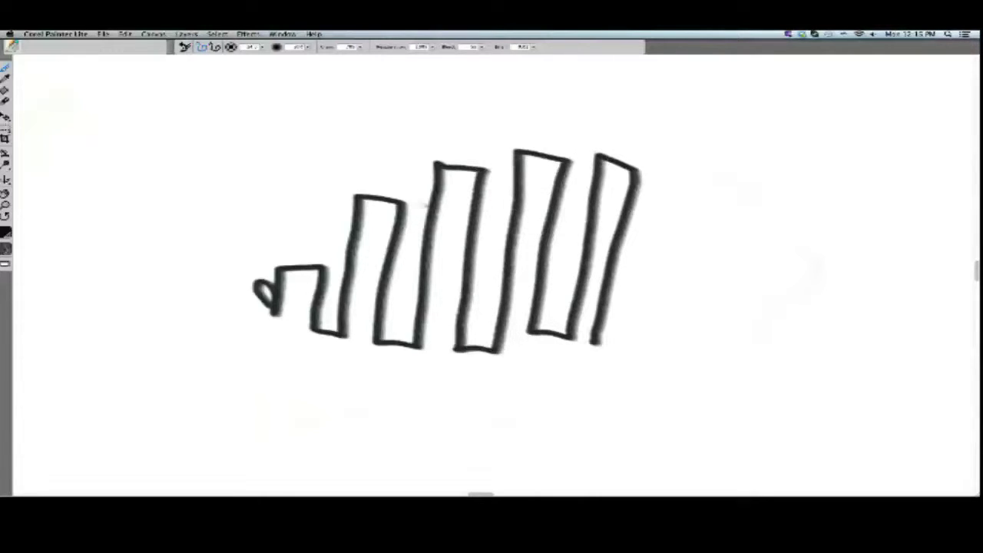
Draw eight horizontal floor lines down the front face of the middle building
{"action": "left_click_drag", "start_coordinate": [443, 192], "coordinate": [472, 197]}
{"action": "left_click_drag", "start_coordinate": [436, 210], "coordinate": [469, 215]}
{"action": "left_click_drag", "start_coordinate": [433, 229], "coordinate": [465, 235]}
{"action": "left_click_drag", "start_coordinate": [419, 247], "coordinate": [457, 251]}
{"action": "left_click_drag", "start_coordinate": [418, 272], "coordinate": [462, 278]}
{"action": "left_click_drag", "start_coordinate": [419, 297], "coordinate": [471, 305]}
{"action": "left_click_drag", "start_coordinate": [417, 321], "coordinate": [458, 327]}
{"action": "left_click_drag", "start_coordinate": [421, 340], "coordinate": [459, 347]}
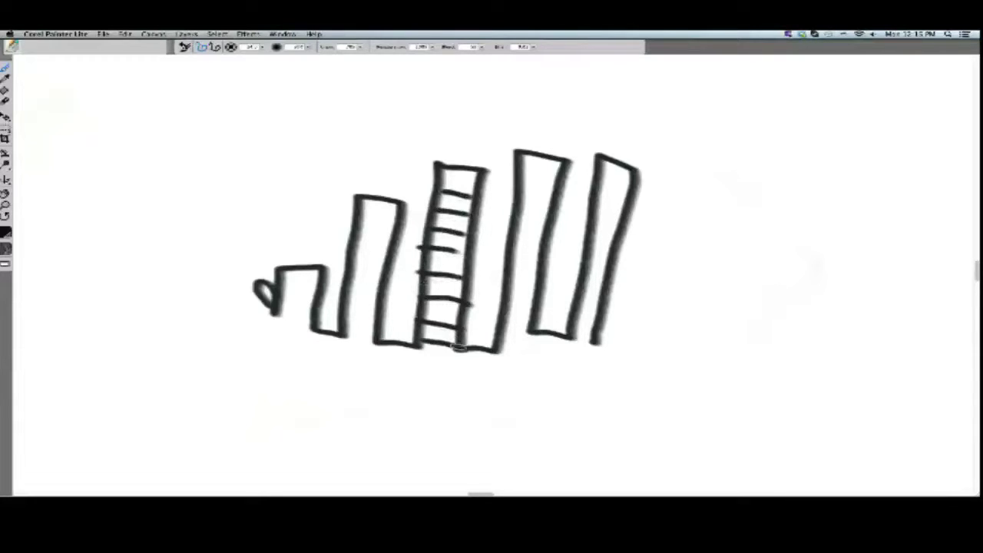
Add horizontal floor lines to the front faces of the two shorter buildings beside the middle one
{"action": "left_click_drag", "start_coordinate": [399, 215], "coordinate": [362, 204]}
{"action": "mouse_move", "coordinate": [391, 239]}
{"action": "left_mouse_down"}
{"action": "mouse_move", "coordinate": [353, 231]}
{"action": "mouse_move", "coordinate": [386, 258]}
{"action": "mouse_move", "coordinate": [349, 250]}
{"action": "mouse_move", "coordinate": [376, 275]}
{"action": "mouse_move", "coordinate": [347, 271]}
{"action": "mouse_move", "coordinate": [372, 291]}
{"action": "mouse_move", "coordinate": [346, 289]}
{"action": "mouse_move", "coordinate": [376, 313]}
{"action": "mouse_move", "coordinate": [348, 330]}
{"action": "left_mouse_up"}
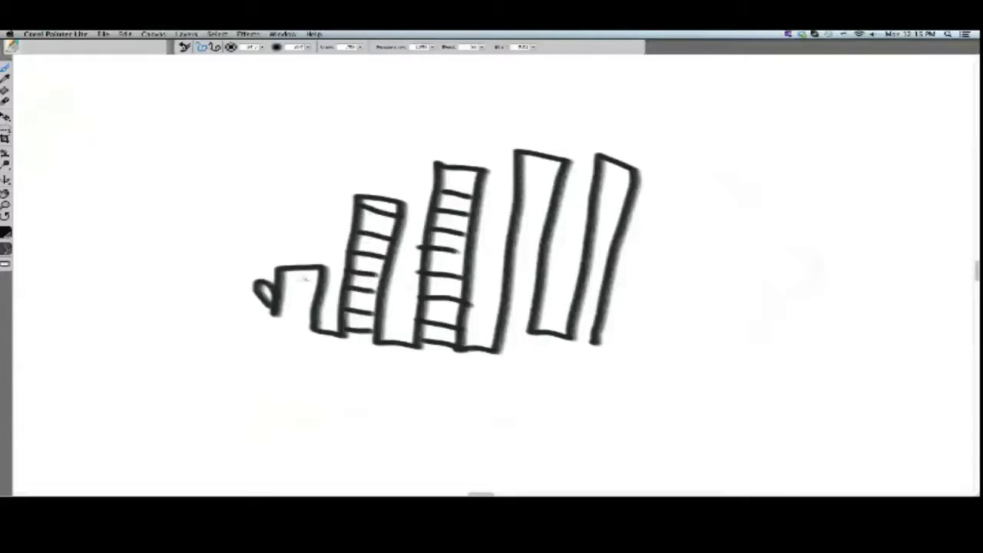
{"action": "left_click_drag", "start_coordinate": [312, 278], "coordinate": [280, 276]}
{"action": "left_click_drag", "start_coordinate": [312, 294], "coordinate": [280, 290]}
{"action": "left_click_drag", "start_coordinate": [306, 309], "coordinate": [280, 306]}
{"action": "left_click_drag", "start_coordinate": [310, 326], "coordinate": [278, 326]}
Add horizontal floor lines down the front faces of the two buildings on the other side of the middle one
{"action": "left_click_drag", "start_coordinate": [560, 171], "coordinate": [524, 165]}
{"action": "left_click_drag", "start_coordinate": [553, 189], "coordinate": [519, 185]}
{"action": "left_click_drag", "start_coordinate": [544, 205], "coordinate": [513, 199]}
{"action": "mouse_move", "coordinate": [541, 225]}
{"action": "left_mouse_down"}
{"action": "mouse_move", "coordinate": [513, 224]}
{"action": "mouse_move", "coordinate": [502, 262]}
{"action": "left_mouse_up"}
{"action": "mouse_move", "coordinate": [526, 290]}
{"action": "left_mouse_down"}
{"action": "mouse_move", "coordinate": [501, 288]}
{"action": "mouse_move", "coordinate": [506, 341]}
{"action": "left_mouse_up"}
{"action": "mouse_move", "coordinate": [631, 184]}
{"action": "left_mouse_down"}
{"action": "mouse_move", "coordinate": [598, 182]}
{"action": "mouse_move", "coordinate": [595, 216]}
{"action": "left_mouse_up"}
{"action": "mouse_move", "coordinate": [611, 235]}
{"action": "left_mouse_down"}
{"action": "mouse_move", "coordinate": [593, 230]}
{"action": "mouse_move", "coordinate": [590, 252]}
{"action": "left_mouse_up"}
{"action": "mouse_move", "coordinate": [602, 271]}
{"action": "left_mouse_down"}
{"action": "mouse_move", "coordinate": [585, 268]}
{"action": "mouse_move", "coordinate": [580, 296]}
{"action": "left_mouse_up"}
{"action": "mouse_move", "coordinate": [588, 327]}
{"action": "left_mouse_down"}
{"action": "mouse_move", "coordinate": [576, 325]}
{"action": "mouse_move", "coordinate": [573, 341]}
{"action": "left_mouse_up"}
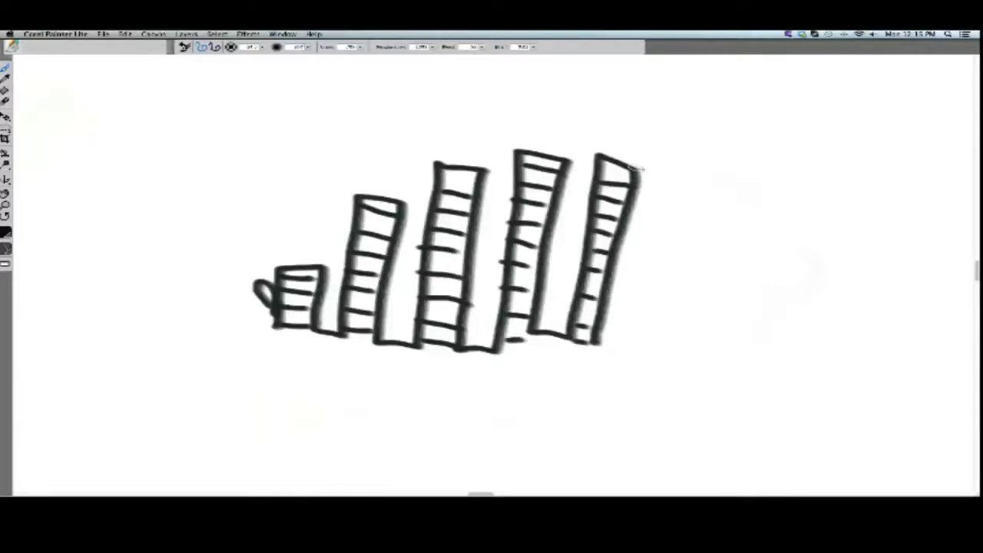
Give the five buildings depth by drawing their side faces and angled roof outlines
{"action": "mouse_move", "coordinate": [637, 172]}
{"action": "left_mouse_down"}
{"action": "mouse_move", "coordinate": [673, 164]}
{"action": "mouse_move", "coordinate": [654, 261]}
{"action": "mouse_move", "coordinate": [634, 329]}
{"action": "mouse_move", "coordinate": [596, 342]}
{"action": "left_mouse_up"}
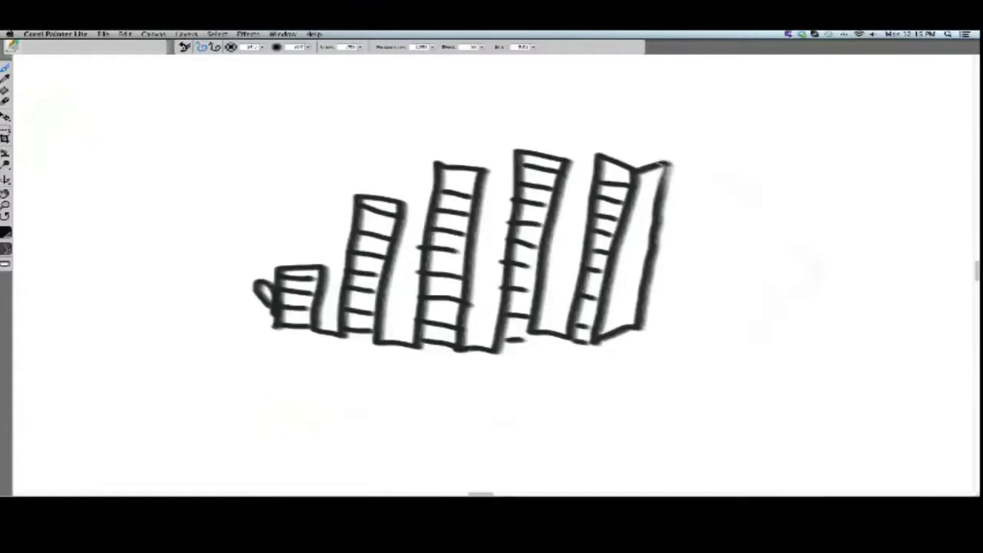
{"action": "mouse_move", "coordinate": [670, 163]}
{"action": "left_mouse_down"}
{"action": "mouse_move", "coordinate": [584, 147]}
{"action": "mouse_move", "coordinate": [560, 339]}
{"action": "left_mouse_up"}
{"action": "mouse_move", "coordinate": [590, 149]}
{"action": "left_mouse_down"}
{"action": "mouse_move", "coordinate": [550, 137]}
{"action": "mouse_move", "coordinate": [518, 149]}
{"action": "mouse_move", "coordinate": [498, 161]}
{"action": "mouse_move", "coordinate": [510, 157]}
{"action": "mouse_move", "coordinate": [508, 183]}
{"action": "mouse_move", "coordinate": [487, 149]}
{"action": "mouse_move", "coordinate": [465, 145]}
{"action": "mouse_move", "coordinate": [436, 164]}
{"action": "left_mouse_up"}
{"action": "mouse_move", "coordinate": [400, 200]}
{"action": "left_mouse_down"}
{"action": "mouse_move", "coordinate": [426, 184]}
{"action": "mouse_move", "coordinate": [429, 209]}
{"action": "mouse_move", "coordinate": [432, 183]}
{"action": "mouse_move", "coordinate": [386, 175]}
{"action": "mouse_move", "coordinate": [358, 197]}
{"action": "left_mouse_up"}
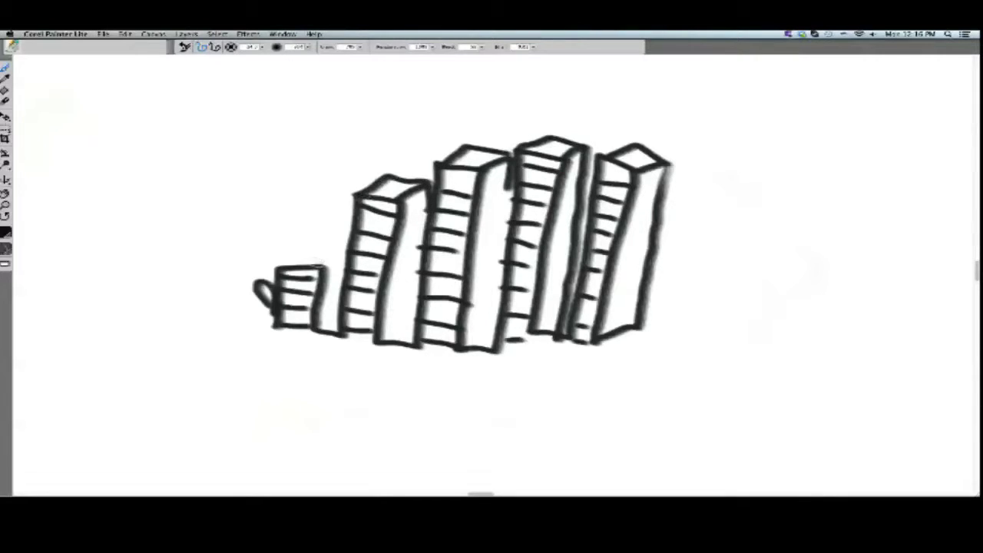
{"action": "mouse_move", "coordinate": [321, 267]}
{"action": "left_mouse_down"}
{"action": "mouse_move", "coordinate": [346, 253]}
{"action": "mouse_move", "coordinate": [296, 244]}
{"action": "mouse_move", "coordinate": [262, 266]}
{"action": "left_mouse_up"}
{"action": "left_click_drag", "start_coordinate": [263, 266], "coordinate": [273, 285]}
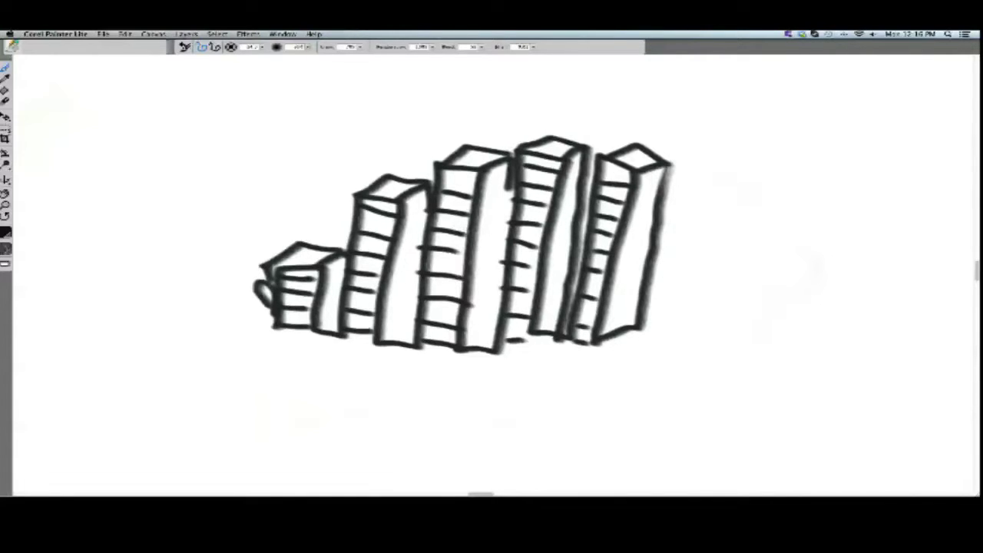
Dab a few short black marks in the blank area to the right of the tallest buildings
{"action": "scroll", "coordinate": [903, 93], "scroll_direction": "down", "scroll_amount": 1}
{"action": "scroll", "coordinate": [903, 93], "scroll_direction": "up", "scroll_amount": 3}
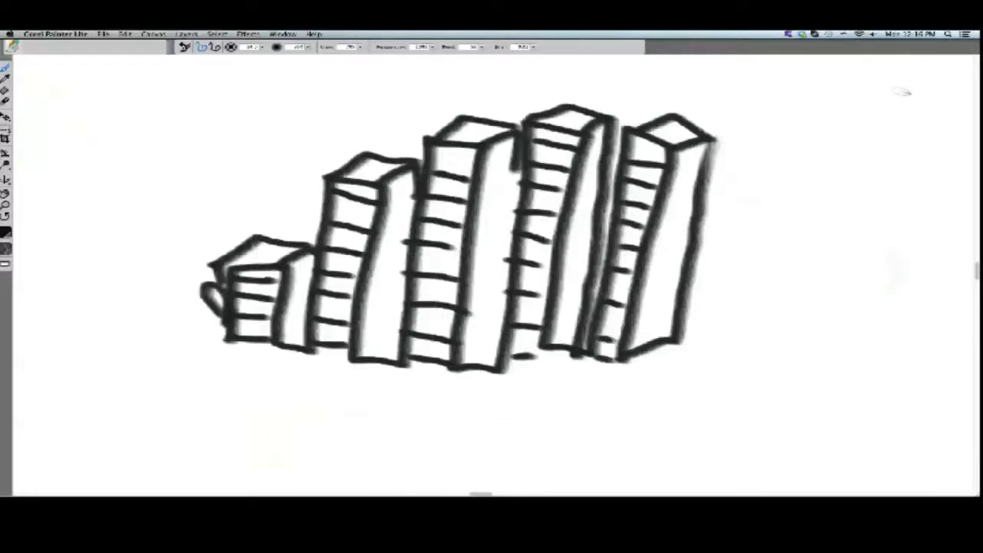
{"action": "scroll", "coordinate": [900, 97], "scroll_direction": "up", "scroll_amount": 1}
{"action": "scroll", "coordinate": [904, 94], "scroll_direction": "down", "scroll_amount": 1}
{"action": "key", "text": "super+equal"}
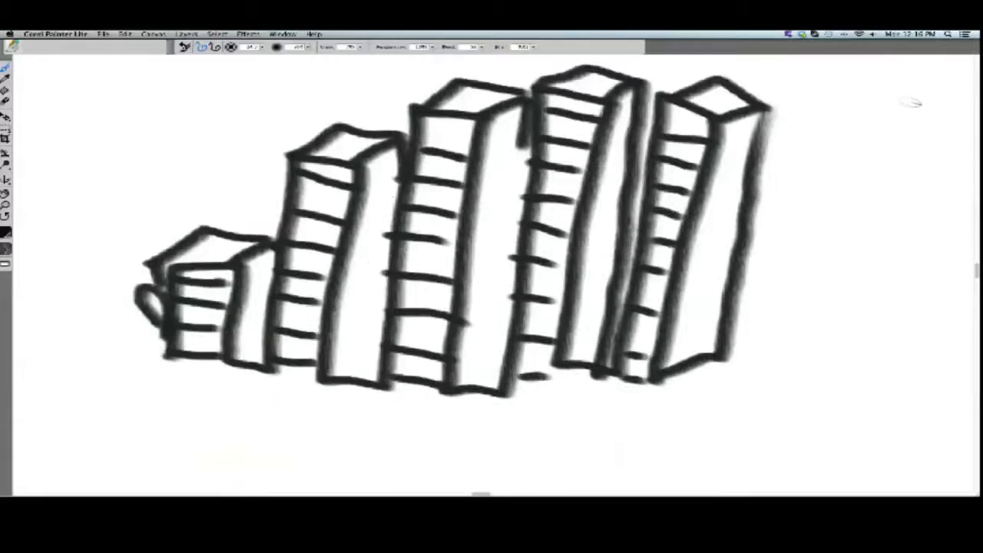
{"action": "left_click_drag", "start_coordinate": [899, 86], "coordinate": [889, 85]}
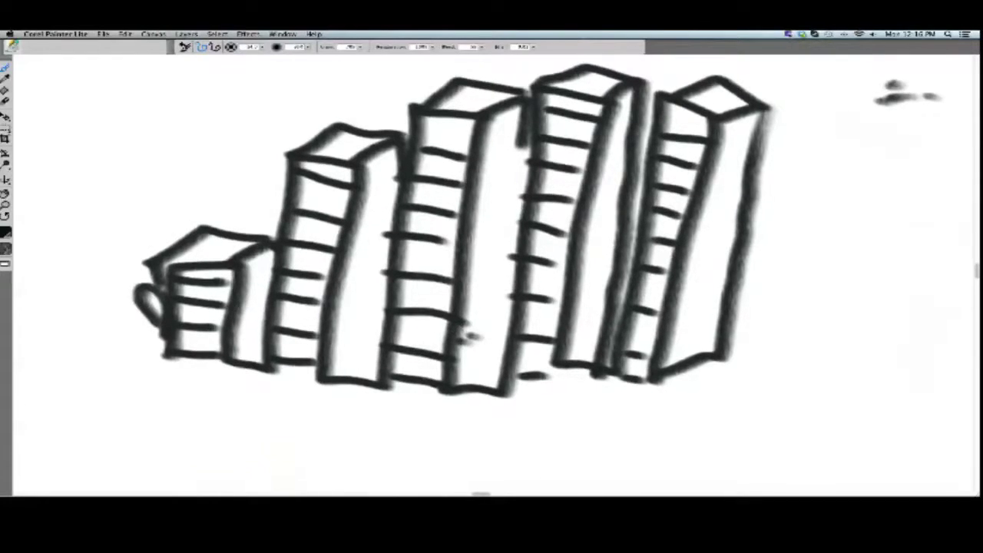
Draw three long perspective lines from a vanishing point near the canvas's upper-right corner across the buildings to the lower left
{"action": "left_click", "coordinate": [281, 34]}
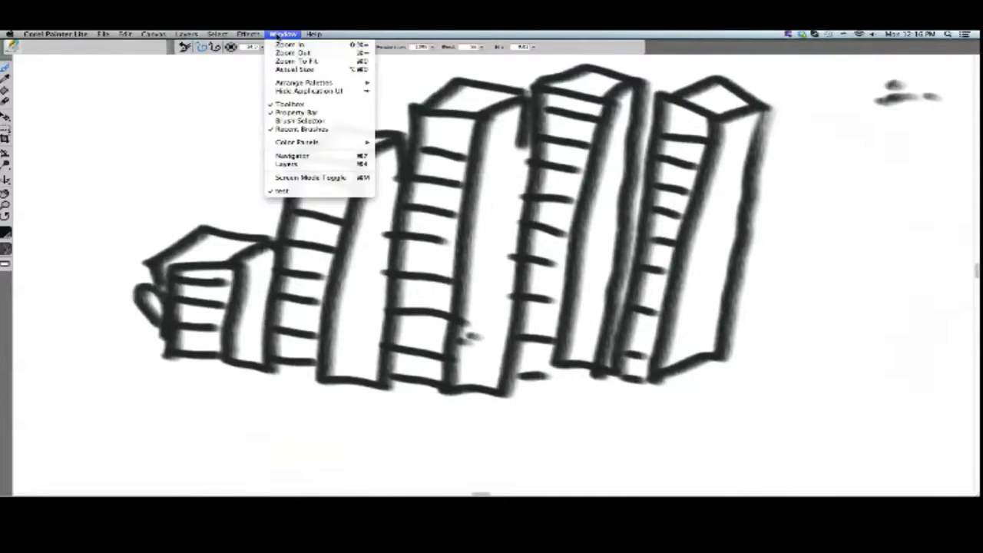
{"action": "left_click", "coordinate": [284, 70]}
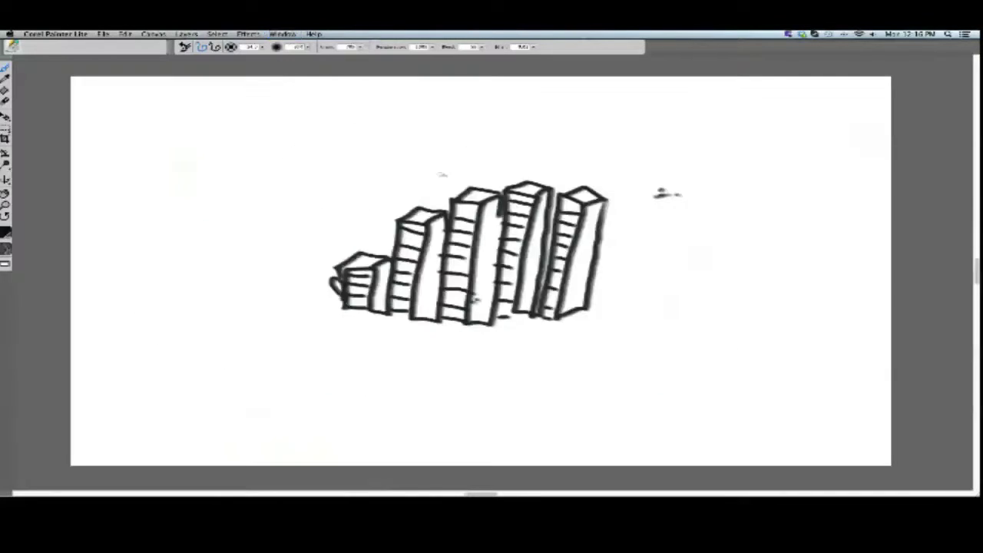
{"action": "left_click", "coordinate": [282, 34]}
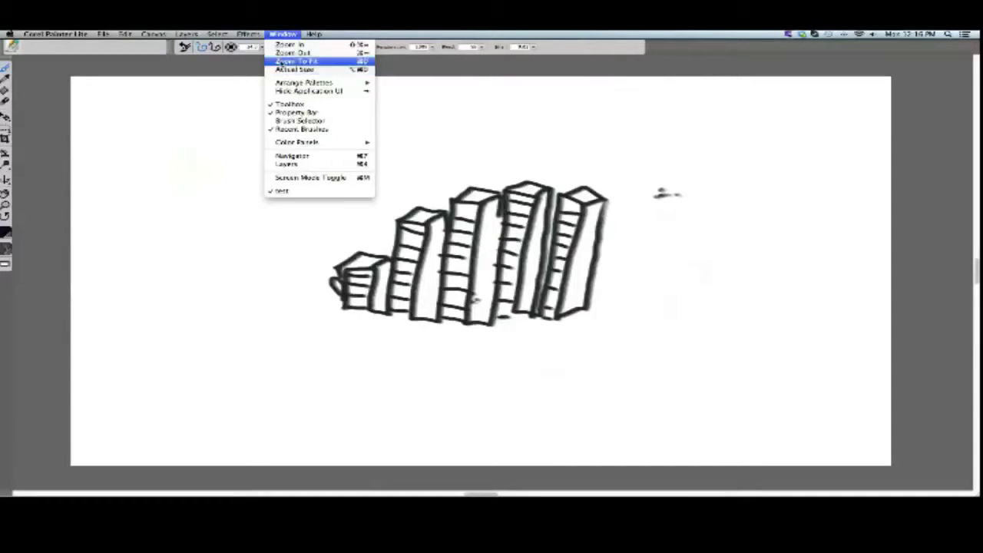
{"action": "left_click", "coordinate": [283, 61]}
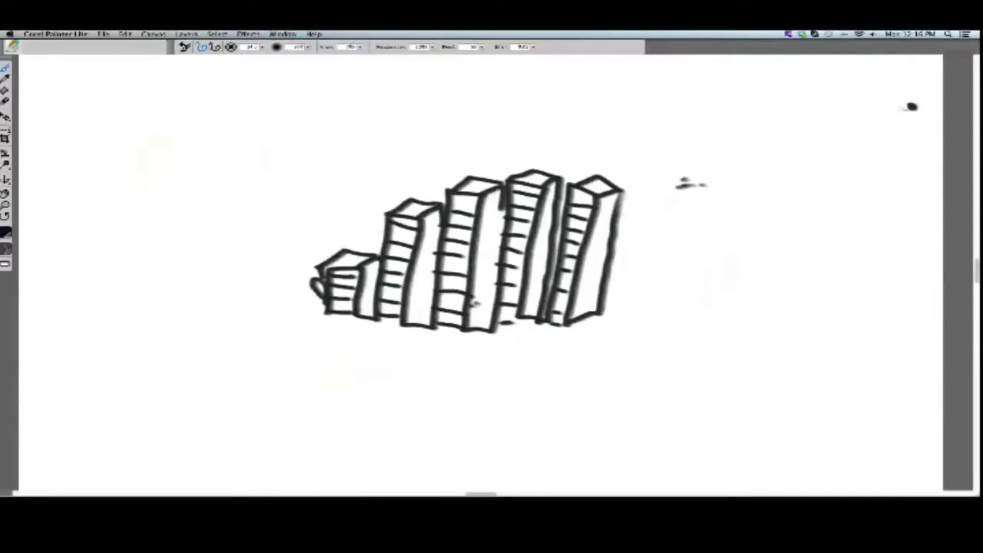
{"action": "mouse_move", "coordinate": [912, 107]}
{"action": "left_mouse_down"}
{"action": "mouse_move", "coordinate": [854, 109]}
{"action": "mouse_move", "coordinate": [58, 261]}
{"action": "left_mouse_up"}
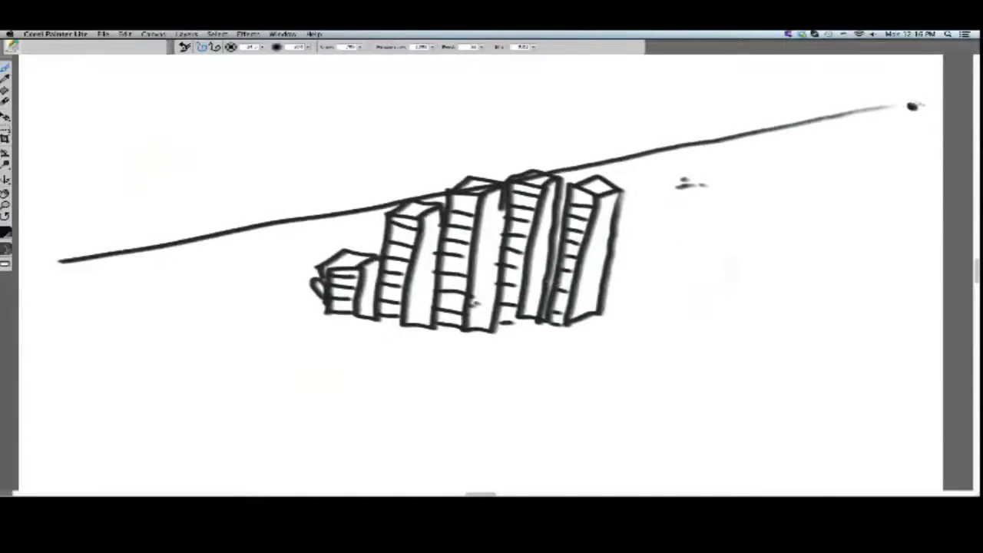
{"action": "left_click_drag", "start_coordinate": [914, 106], "coordinate": [40, 415]}
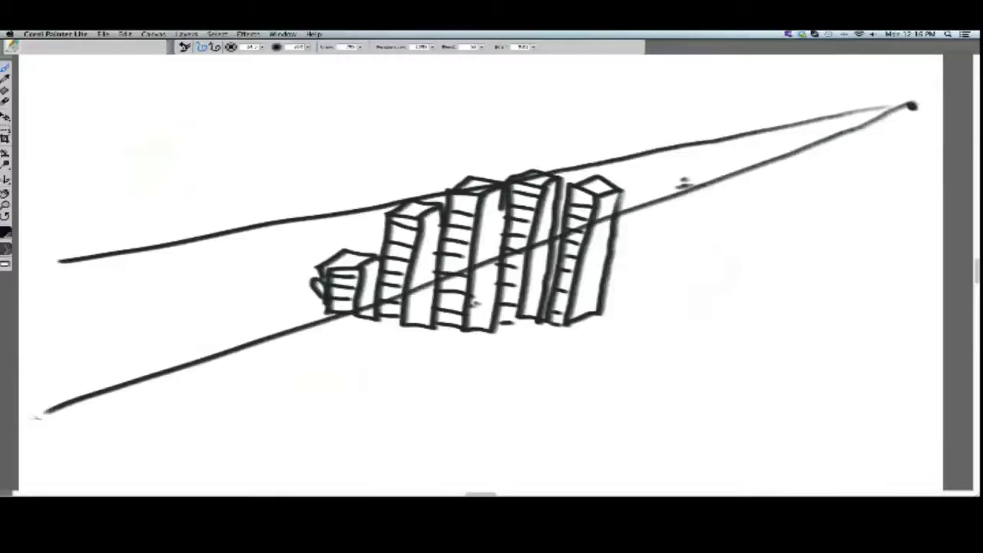
{"action": "mouse_move", "coordinate": [912, 106]}
{"action": "left_mouse_down"}
{"action": "mouse_move", "coordinate": [814, 144]}
{"action": "mouse_move", "coordinate": [249, 488]}
{"action": "left_mouse_up"}
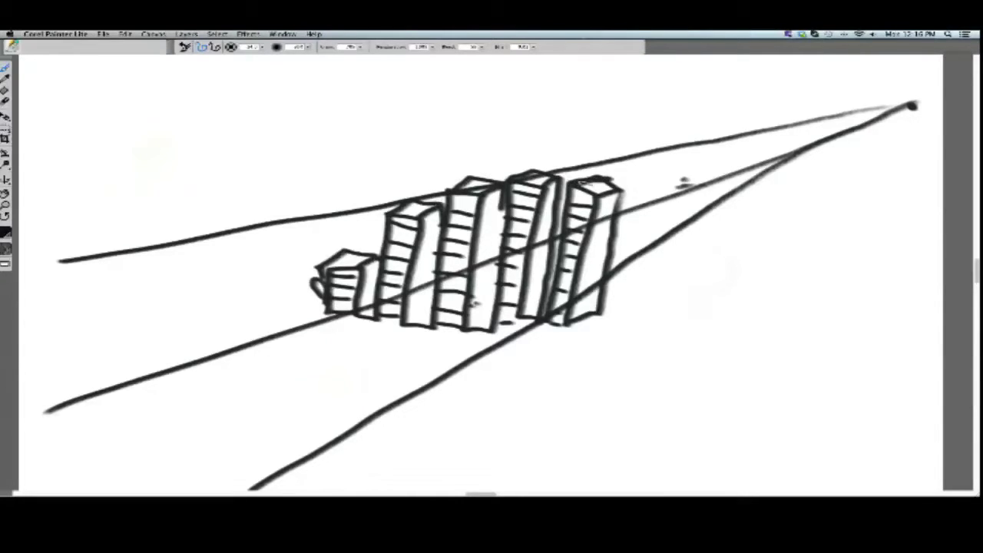
Darken the roofs of the five buildings with black strokes
{"action": "left_click_drag", "start_coordinate": [626, 192], "coordinate": [596, 197]}
{"action": "mouse_move", "coordinate": [535, 172]}
{"action": "left_mouse_down"}
{"action": "mouse_move", "coordinate": [384, 211]}
{"action": "mouse_move", "coordinate": [394, 210]}
{"action": "left_mouse_up"}
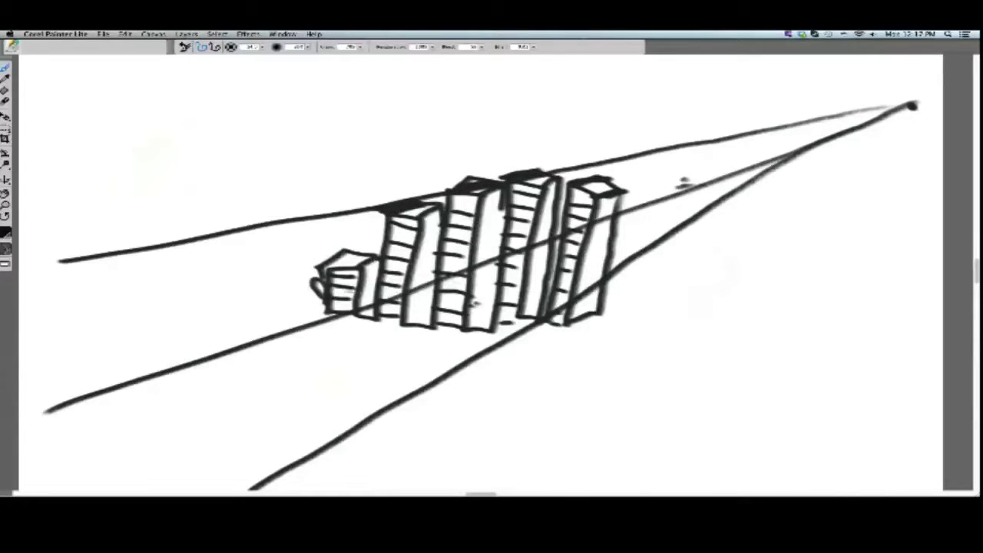
{"action": "mouse_move", "coordinate": [338, 269]}
{"action": "left_mouse_down"}
{"action": "mouse_move", "coordinate": [359, 263]}
{"action": "mouse_move", "coordinate": [313, 259]}
{"action": "mouse_move", "coordinate": [351, 250]}
{"action": "left_mouse_up"}
{"action": "left_click_drag", "start_coordinate": [625, 185], "coordinate": [590, 196]}
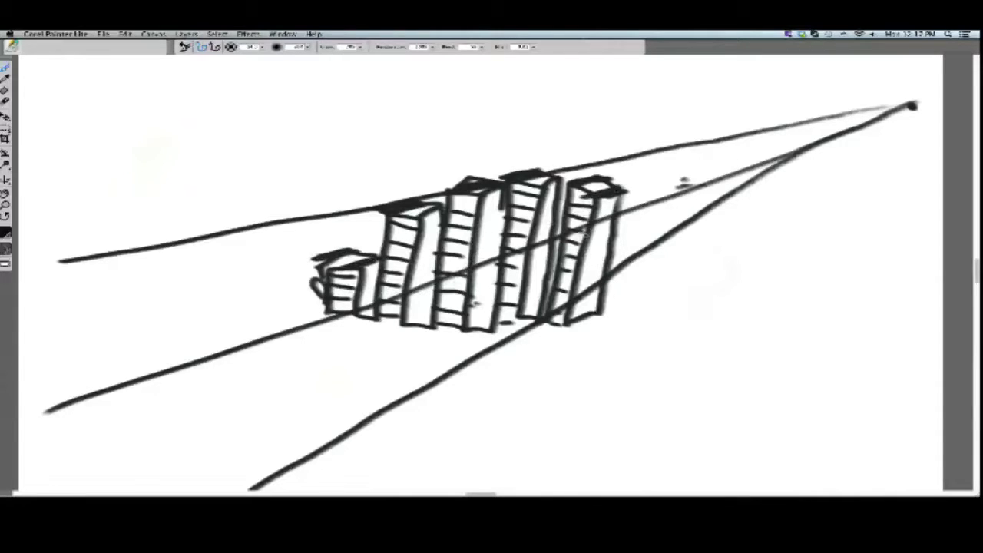
Add short slanted perspective strokes across the building faces and reinforce the upper line at the vanishing point
{"action": "left_click_drag", "start_coordinate": [583, 234], "coordinate": [507, 254]}
{"action": "mouse_move", "coordinate": [587, 263]}
{"action": "left_mouse_down"}
{"action": "mouse_move", "coordinate": [542, 278]}
{"action": "mouse_move", "coordinate": [592, 274]}
{"action": "mouse_move", "coordinate": [575, 287]}
{"action": "mouse_move", "coordinate": [603, 278]}
{"action": "mouse_move", "coordinate": [512, 293]}
{"action": "mouse_move", "coordinate": [389, 339]}
{"action": "left_mouse_up"}
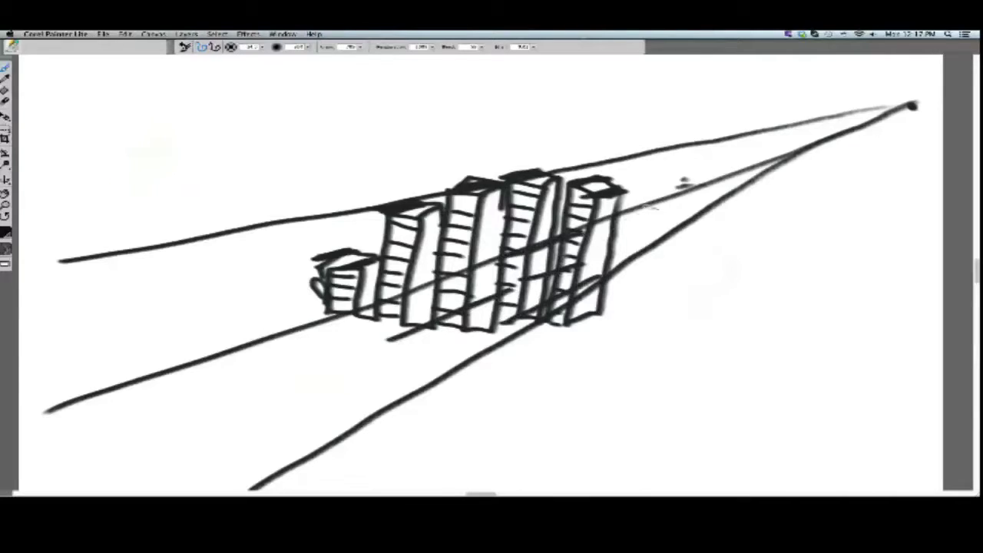
{"action": "left_click_drag", "start_coordinate": [915, 99], "coordinate": [843, 114]}
Draw cloud outlines above the buildings, shrinking them to small dabs toward the vanishing point
{"action": "mouse_move", "coordinate": [371, 146]}
{"action": "left_mouse_down"}
{"action": "mouse_move", "coordinate": [380, 158]}
{"action": "mouse_move", "coordinate": [327, 163]}
{"action": "mouse_move", "coordinate": [345, 137]}
{"action": "mouse_move", "coordinate": [388, 143]}
{"action": "left_mouse_up"}
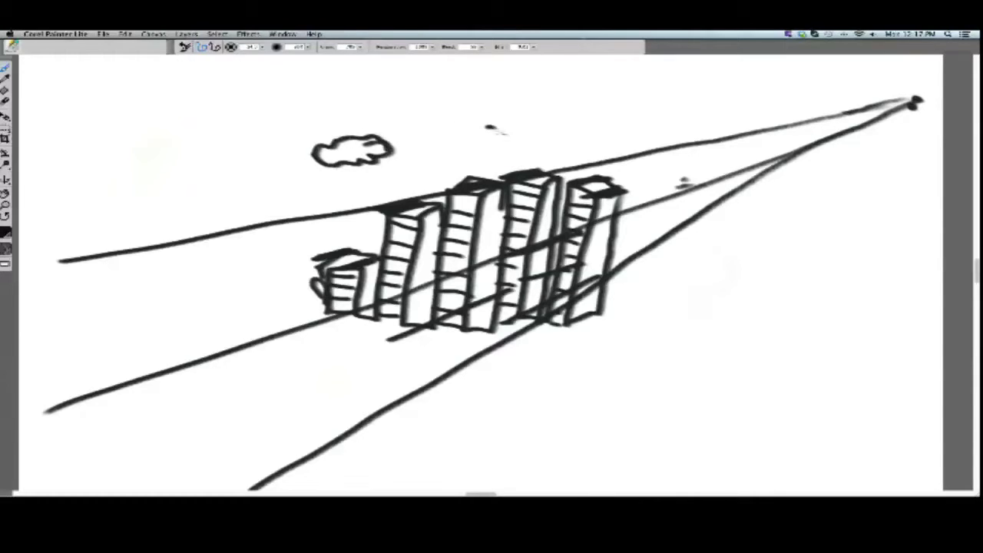
{"action": "mouse_move", "coordinate": [490, 128]}
{"action": "left_mouse_down"}
{"action": "mouse_move", "coordinate": [449, 139]}
{"action": "mouse_move", "coordinate": [461, 121]}
{"action": "mouse_move", "coordinate": [497, 132]}
{"action": "left_mouse_up"}
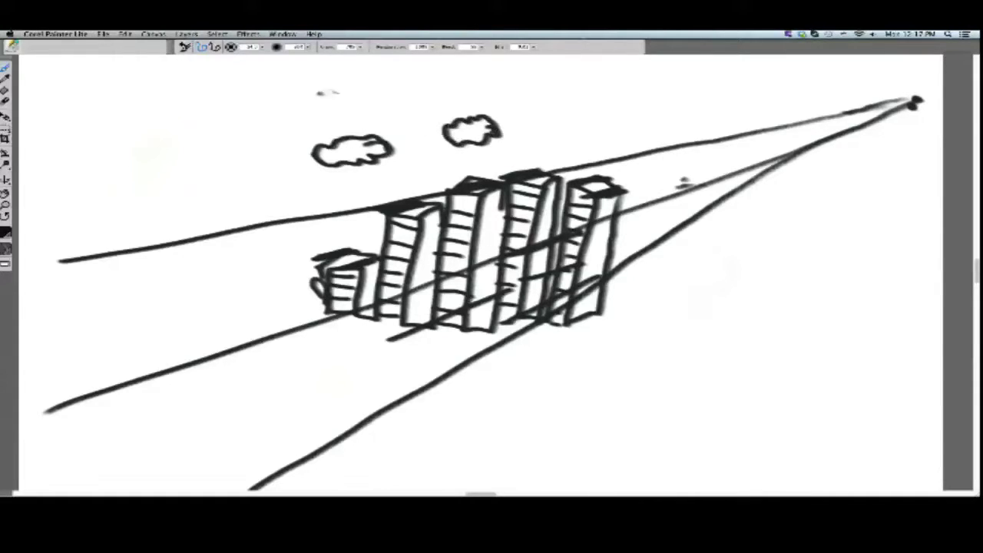
{"action": "mouse_move", "coordinate": [323, 93]}
{"action": "left_mouse_down"}
{"action": "mouse_move", "coordinate": [281, 115]}
{"action": "mouse_move", "coordinate": [277, 86]}
{"action": "mouse_move", "coordinate": [338, 103]}
{"action": "left_mouse_up"}
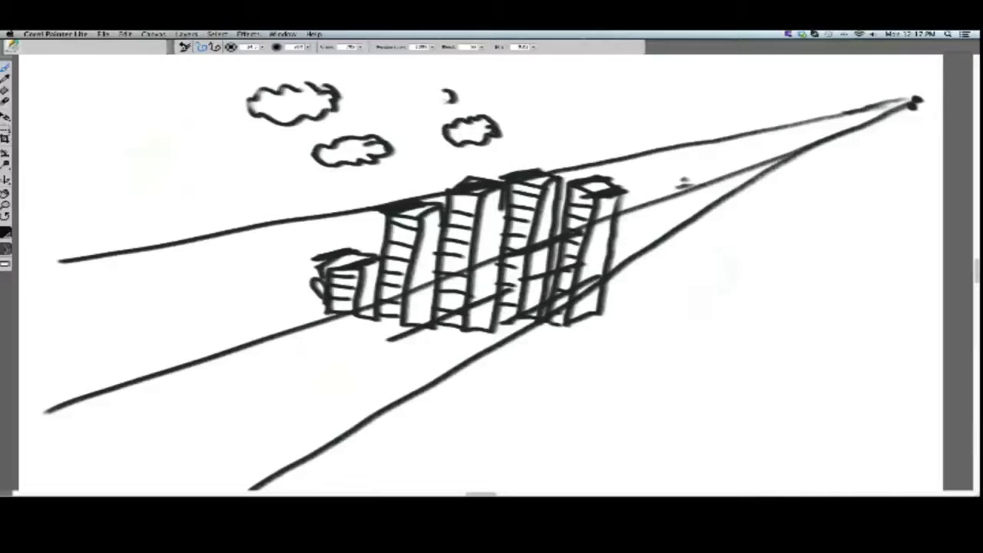
{"action": "mouse_move", "coordinate": [447, 101]}
{"action": "left_mouse_down"}
{"action": "mouse_move", "coordinate": [411, 83]}
{"action": "mouse_move", "coordinate": [453, 98]}
{"action": "left_mouse_up"}
{"action": "mouse_move", "coordinate": [548, 100]}
{"action": "left_mouse_down"}
{"action": "mouse_move", "coordinate": [534, 119]}
{"action": "mouse_move", "coordinate": [511, 110]}
{"action": "mouse_move", "coordinate": [558, 101]}
{"action": "left_mouse_up"}
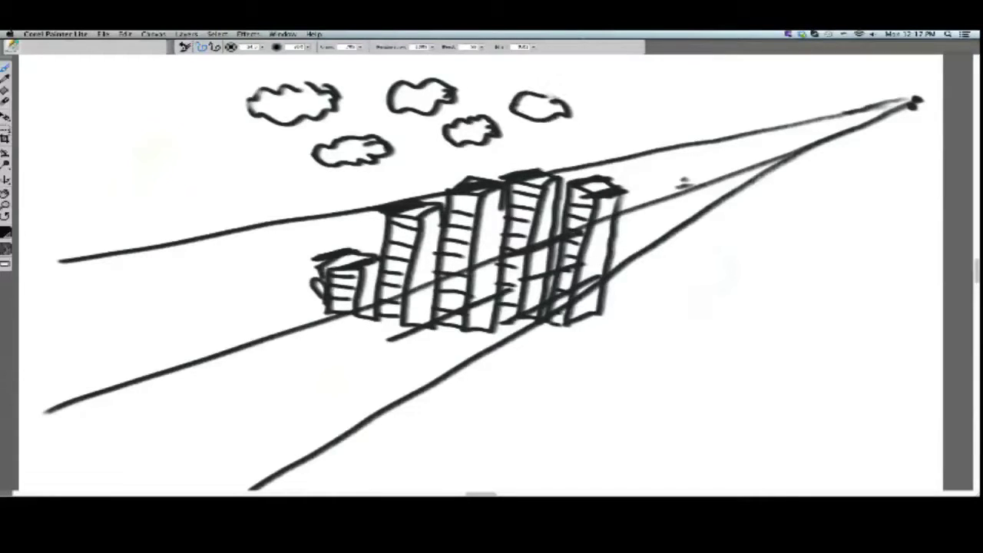
{"action": "mouse_move", "coordinate": [636, 108]}
{"action": "left_mouse_down"}
{"action": "mouse_move", "coordinate": [657, 119]}
{"action": "mouse_move", "coordinate": [614, 112]}
{"action": "mouse_move", "coordinate": [646, 114]}
{"action": "left_mouse_up"}
{"action": "mouse_move", "coordinate": [602, 81]}
{"action": "left_mouse_down"}
{"action": "mouse_move", "coordinate": [611, 85]}
{"action": "mouse_move", "coordinate": [600, 87]}
{"action": "left_mouse_up"}
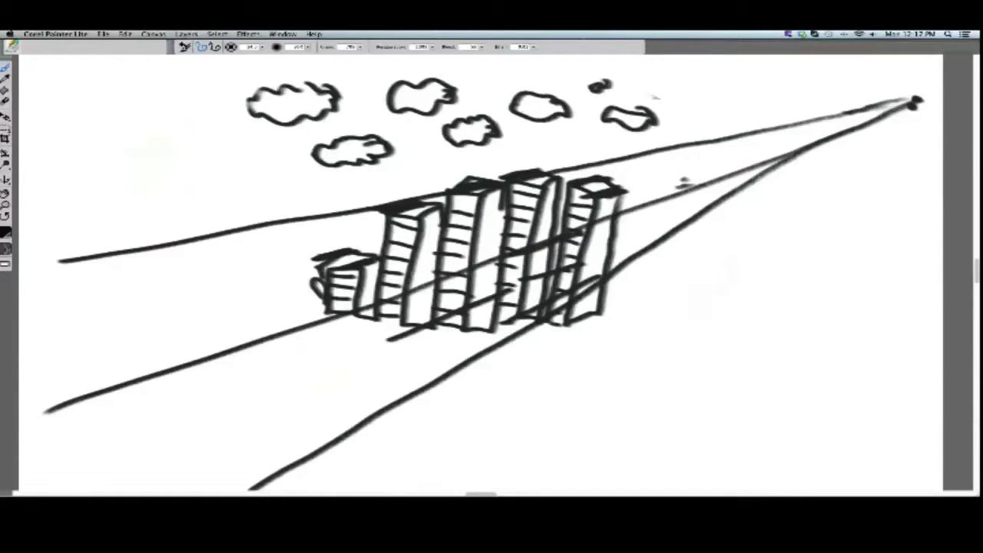
{"action": "mouse_move", "coordinate": [679, 102]}
{"action": "left_mouse_down"}
{"action": "mouse_move", "coordinate": [819, 82]}
{"action": "mouse_move", "coordinate": [681, 76]}
{"action": "mouse_move", "coordinate": [635, 75]}
{"action": "left_mouse_up"}
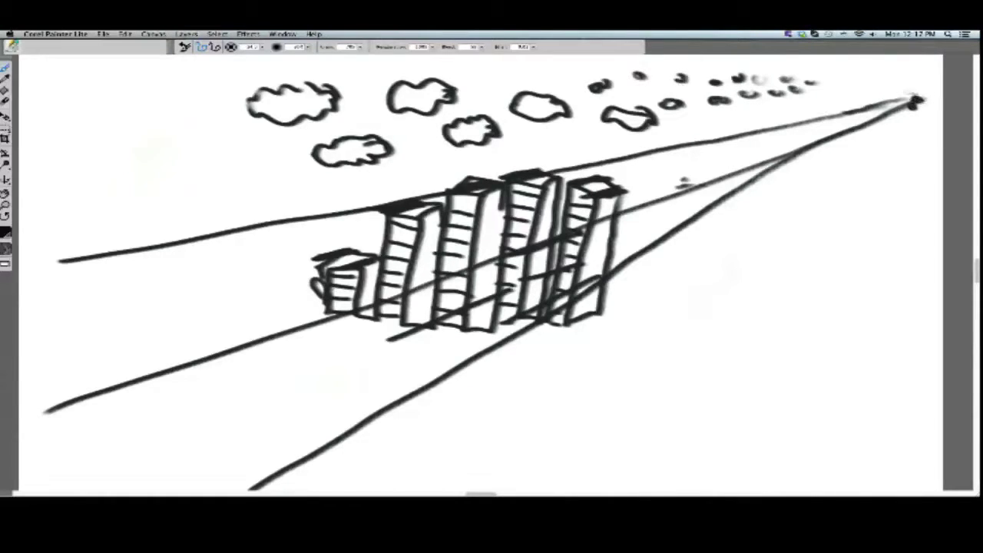
Thicken the perspective line at the vanishing point and outline a large foreground cloud at the canvas's left edge
{"action": "mouse_move", "coordinate": [915, 100]}
{"action": "left_mouse_down"}
{"action": "mouse_move", "coordinate": [862, 108]}
{"action": "mouse_move", "coordinate": [922, 99]}
{"action": "left_mouse_up"}
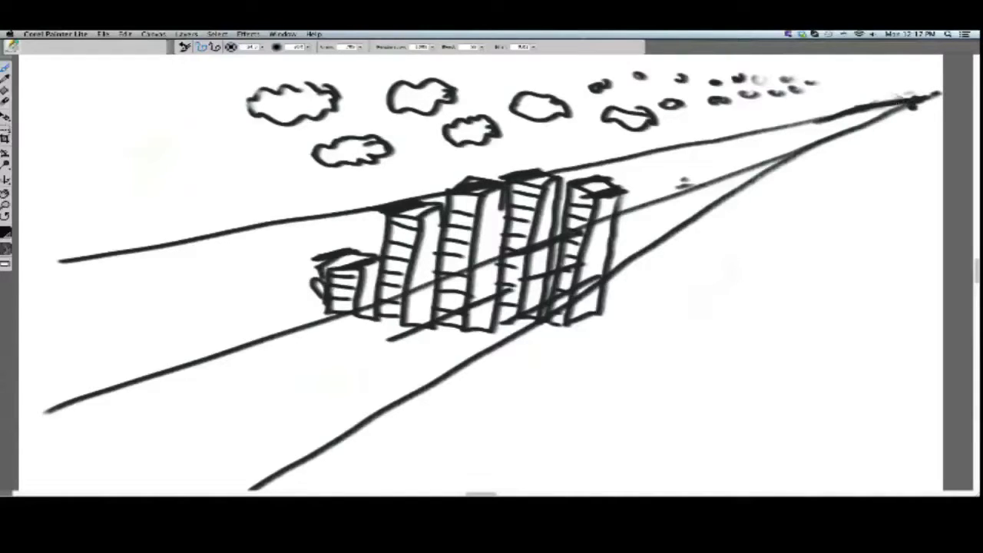
{"action": "mouse_move", "coordinate": [135, 127]}
{"action": "left_mouse_down"}
{"action": "mouse_move", "coordinate": [166, 118]}
{"action": "mouse_move", "coordinate": [235, 180]}
{"action": "mouse_move", "coordinate": [117, 219]}
{"action": "mouse_move", "coordinate": [47, 164]}
{"action": "mouse_move", "coordinate": [125, 115]}
{"action": "mouse_move", "coordinate": [188, 125]}
{"action": "left_mouse_up"}
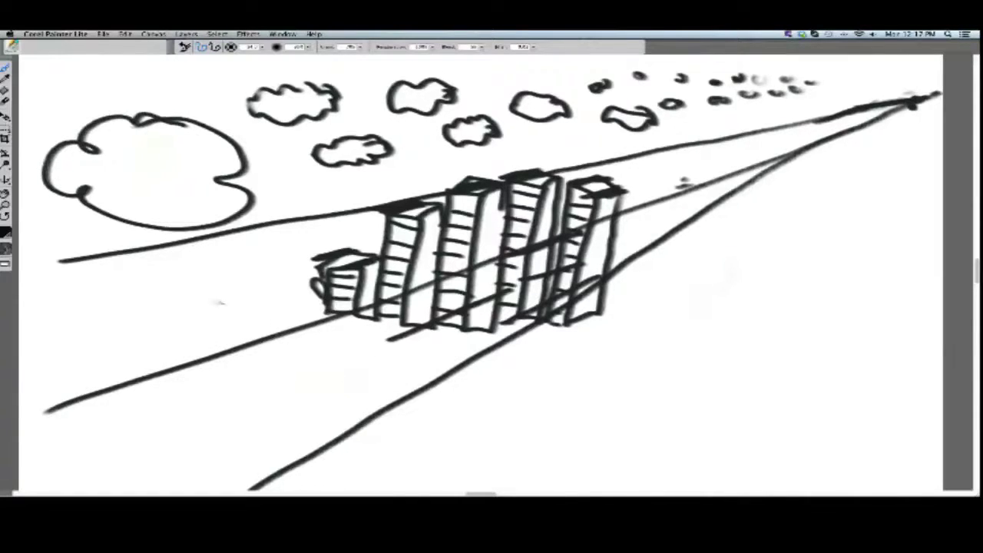
Shade the undersides of the large cloud and the nearest smaller clouds with short hatching strokes
{"action": "mouse_move", "coordinate": [227, 187]}
{"action": "left_mouse_down"}
{"action": "mouse_move", "coordinate": [244, 192]}
{"action": "mouse_move", "coordinate": [229, 209]}
{"action": "mouse_move", "coordinate": [189, 214]}
{"action": "mouse_move", "coordinate": [132, 215]}
{"action": "mouse_move", "coordinate": [89, 199]}
{"action": "mouse_move", "coordinate": [138, 205]}
{"action": "left_mouse_up"}
{"action": "left_click_drag", "start_coordinate": [398, 153], "coordinate": [318, 158]}
{"action": "left_click_drag", "start_coordinate": [308, 121], "coordinate": [251, 106]}
{"action": "left_click_drag", "start_coordinate": [436, 106], "coordinate": [392, 103]}
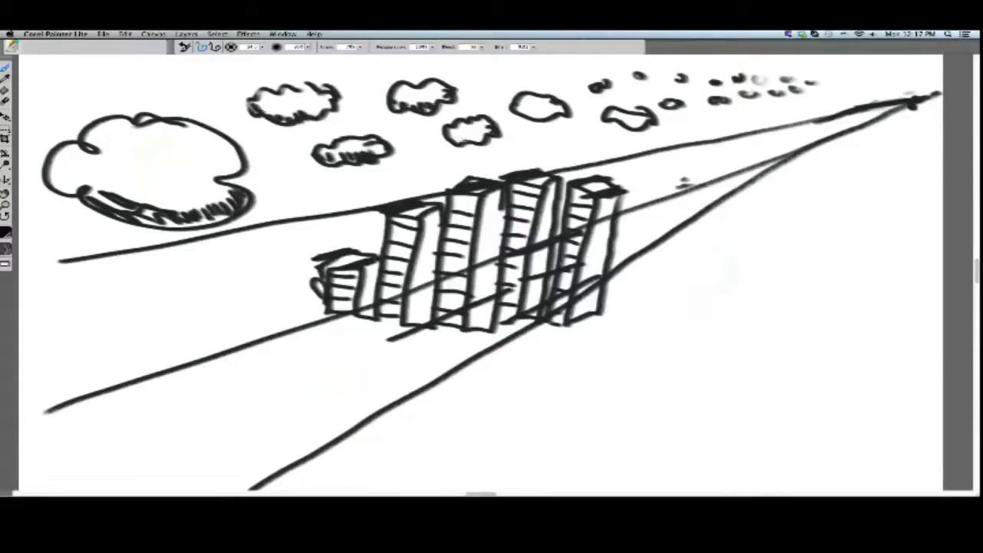
{"action": "left_click_drag", "start_coordinate": [467, 140], "coordinate": [452, 136]}
{"action": "left_click_drag", "start_coordinate": [378, 153], "coordinate": [334, 160]}
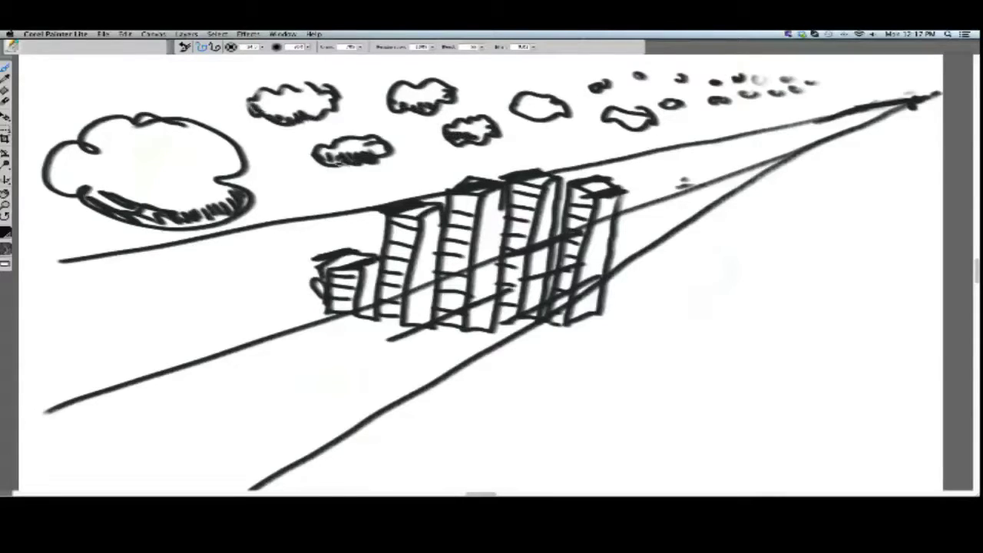
Darken the hatching along the large cloud's underside and add short rain dashes beneath the small cloud above the lowest building
{"action": "mouse_move", "coordinate": [177, 215]}
{"action": "left_mouse_down"}
{"action": "mouse_move", "coordinate": [151, 220]}
{"action": "mouse_move", "coordinate": [195, 226]}
{"action": "left_mouse_up"}
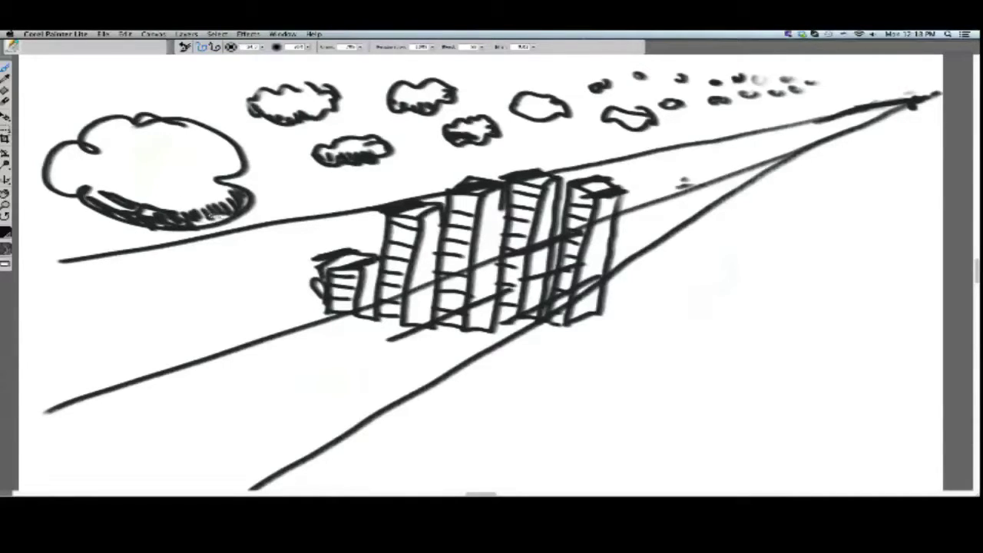
{"action": "left_click_drag", "start_coordinate": [342, 173], "coordinate": [358, 179]}
{"action": "left_click_drag", "start_coordinate": [359, 190], "coordinate": [377, 197]}
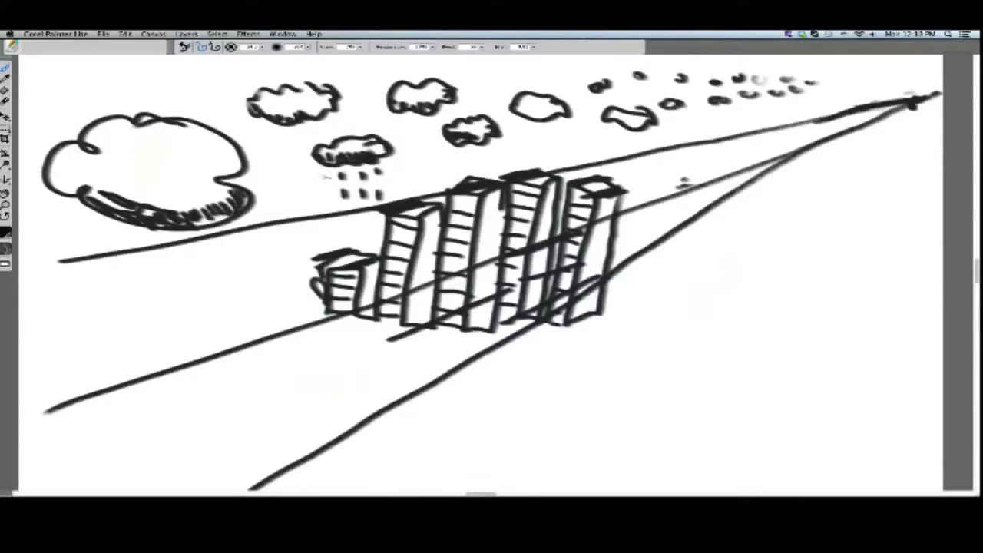
{"action": "mouse_move", "coordinate": [223, 185]}
{"action": "left_mouse_down"}
{"action": "mouse_move", "coordinate": [203, 199]}
{"action": "mouse_move", "coordinate": [107, 193]}
{"action": "left_mouse_up"}
{"action": "mouse_move", "coordinate": [167, 201]}
{"action": "left_mouse_down"}
{"action": "mouse_move", "coordinate": [197, 178]}
{"action": "mouse_move", "coordinate": [101, 188]}
{"action": "left_mouse_up"}
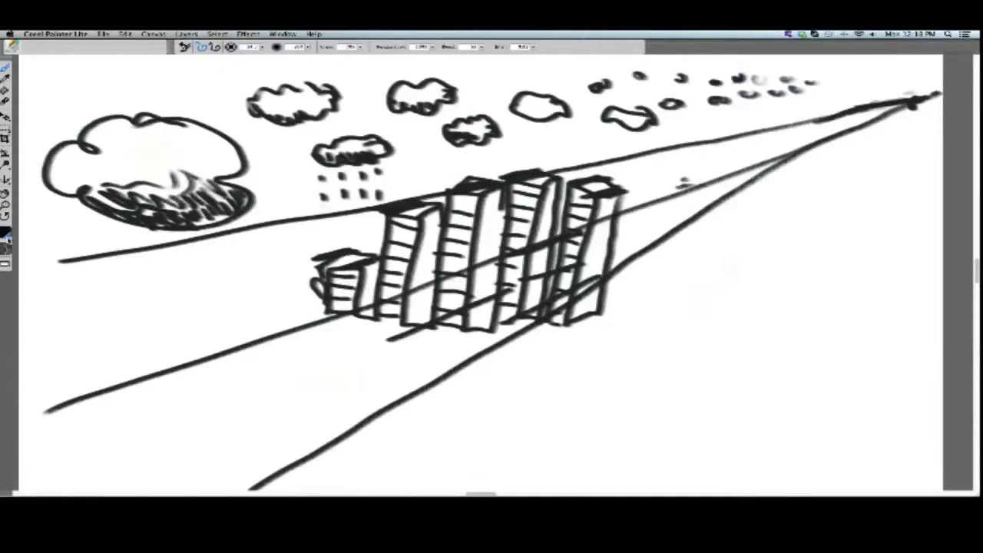
Choose a pale olive color and scribble it over the shaded base of the large foreground cloud
{"action": "left_click", "coordinate": [5, 234]}
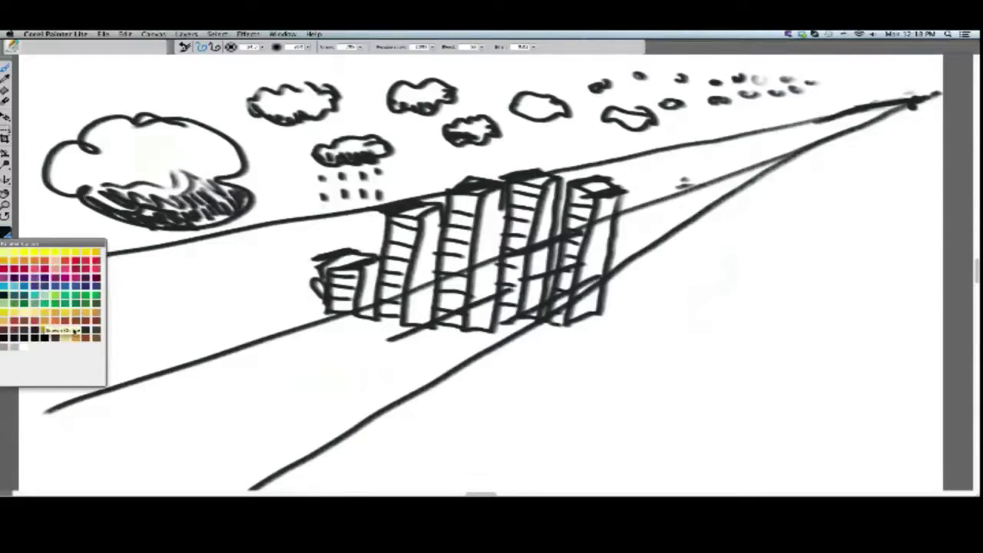
{"action": "left_click", "coordinate": [75, 330]}
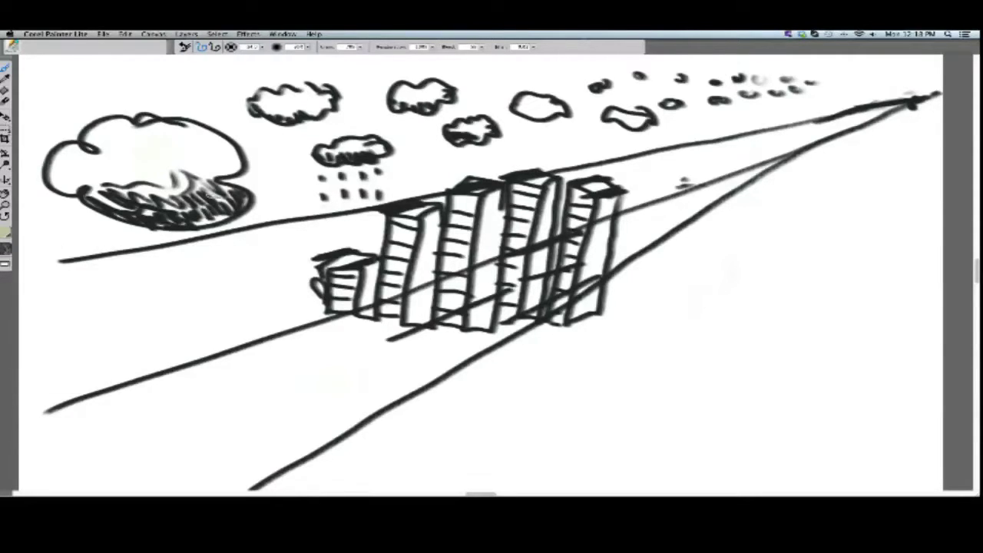
{"action": "mouse_move", "coordinate": [203, 201]}
{"action": "left_mouse_down"}
{"action": "mouse_move", "coordinate": [78, 192]}
{"action": "mouse_move", "coordinate": [115, 212]}
{"action": "mouse_move", "coordinate": [158, 213]}
{"action": "mouse_move", "coordinate": [212, 193]}
{"action": "mouse_move", "coordinate": [233, 201]}
{"action": "mouse_move", "coordinate": [181, 212]}
{"action": "mouse_move", "coordinate": [183, 190]}
{"action": "mouse_move", "coordinate": [76, 184]}
{"action": "mouse_move", "coordinate": [241, 168]}
{"action": "mouse_move", "coordinate": [222, 148]}
{"action": "left_mouse_up"}
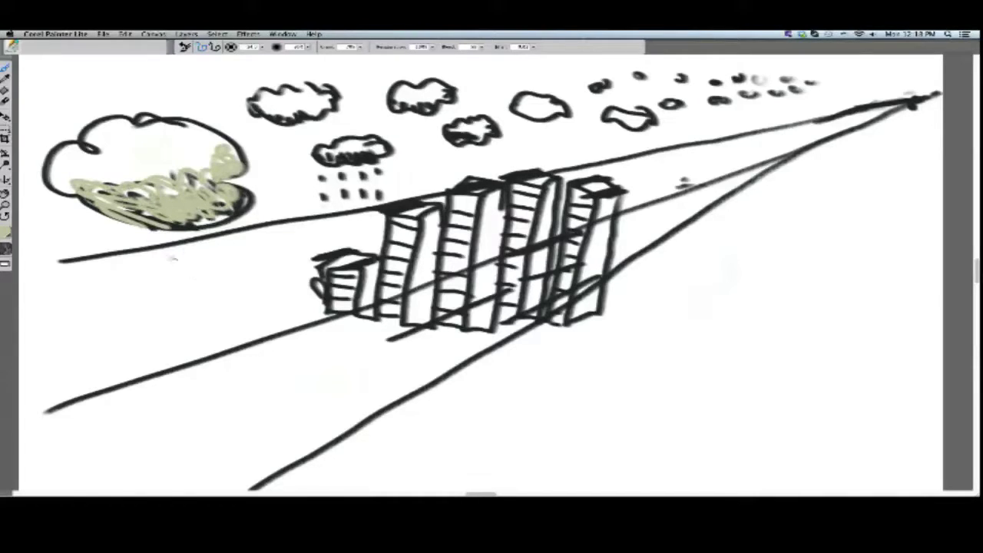
Draw an olive umbrella with a hooked handle and a round head under the large cloud
{"action": "left_click_drag", "start_coordinate": [148, 241], "coordinate": [152, 252]}
{"action": "left_click_drag", "start_coordinate": [120, 237], "coordinate": [141, 283]}
{"action": "mouse_move", "coordinate": [158, 272]}
{"action": "left_mouse_down"}
{"action": "mouse_move", "coordinate": [162, 281]}
{"action": "mouse_move", "coordinate": [189, 280]}
{"action": "mouse_move", "coordinate": [193, 310]}
{"action": "mouse_move", "coordinate": [177, 327]}
{"action": "left_mouse_up"}
{"action": "mouse_move", "coordinate": [193, 308]}
{"action": "left_mouse_down"}
{"action": "mouse_move", "coordinate": [222, 335]}
{"action": "mouse_move", "coordinate": [200, 351]}
{"action": "left_mouse_up"}
{"action": "mouse_move", "coordinate": [217, 273]}
{"action": "left_mouse_down"}
{"action": "mouse_move", "coordinate": [215, 292]}
{"action": "mouse_move", "coordinate": [201, 267]}
{"action": "mouse_move", "coordinate": [185, 277]}
{"action": "left_mouse_up"}
{"action": "mouse_move", "coordinate": [185, 277]}
{"action": "left_mouse_down"}
{"action": "mouse_move", "coordinate": [248, 280]}
{"action": "mouse_move", "coordinate": [278, 295]}
{"action": "mouse_move", "coordinate": [209, 244]}
{"action": "mouse_move", "coordinate": [169, 277]}
{"action": "mouse_move", "coordinate": [292, 290]}
{"action": "mouse_move", "coordinate": [213, 277]}
{"action": "left_mouse_up"}
{"action": "mouse_move", "coordinate": [228, 247]}
{"action": "left_mouse_down"}
{"action": "mouse_move", "coordinate": [250, 280]}
{"action": "mouse_move", "coordinate": [178, 270]}
{"action": "mouse_move", "coordinate": [208, 371]}
{"action": "mouse_move", "coordinate": [234, 373]}
{"action": "left_mouse_up"}
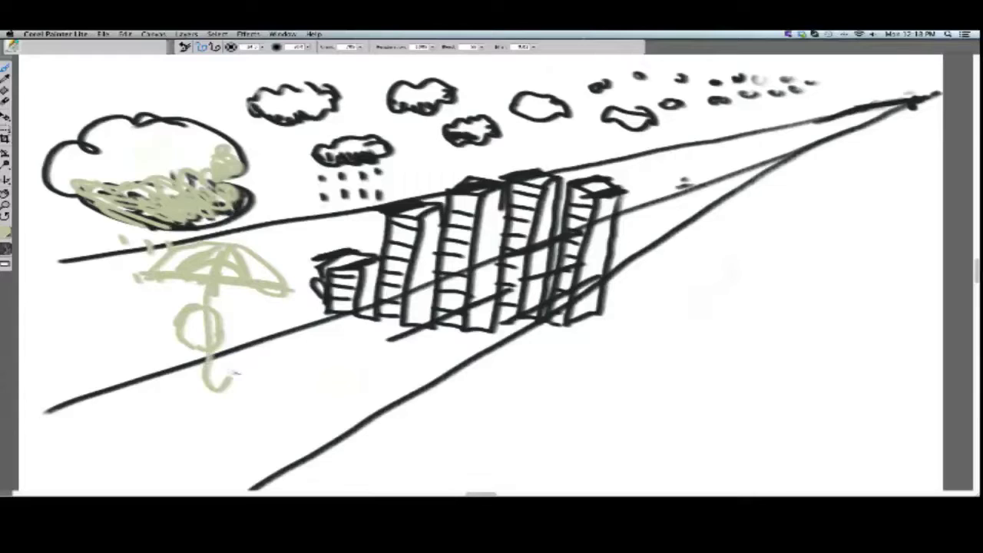
{"action": "left_click_drag", "start_coordinate": [205, 343], "coordinate": [209, 387]}
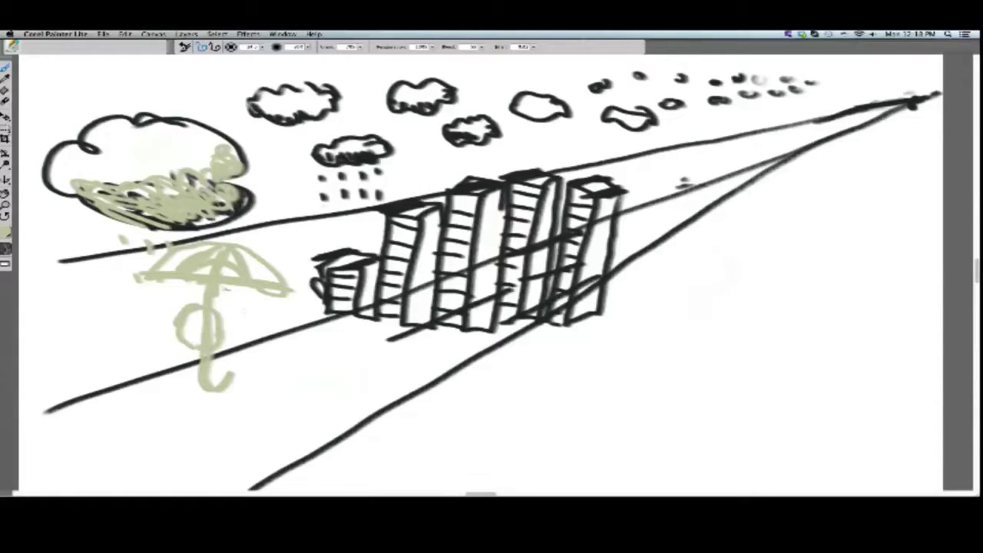
Add slanted olive rain dashes falling from the large cloud on both sides of the umbrella
{"action": "left_click_drag", "start_coordinate": [240, 208], "coordinate": [240, 242]}
{"action": "left_click_drag", "start_coordinate": [270, 236], "coordinate": [274, 250]}
{"action": "left_click_drag", "start_coordinate": [263, 213], "coordinate": [287, 265]}
{"action": "mouse_move", "coordinate": [139, 222]}
{"action": "left_mouse_down"}
{"action": "mouse_move", "coordinate": [154, 249]}
{"action": "mouse_move", "coordinate": [126, 241]}
{"action": "left_mouse_up"}
{"action": "left_click_drag", "start_coordinate": [114, 233], "coordinate": [132, 264]}
{"action": "left_click_drag", "start_coordinate": [92, 218], "coordinate": [98, 236]}
{"action": "left_click_drag", "start_coordinate": [113, 258], "coordinate": [119, 274]}
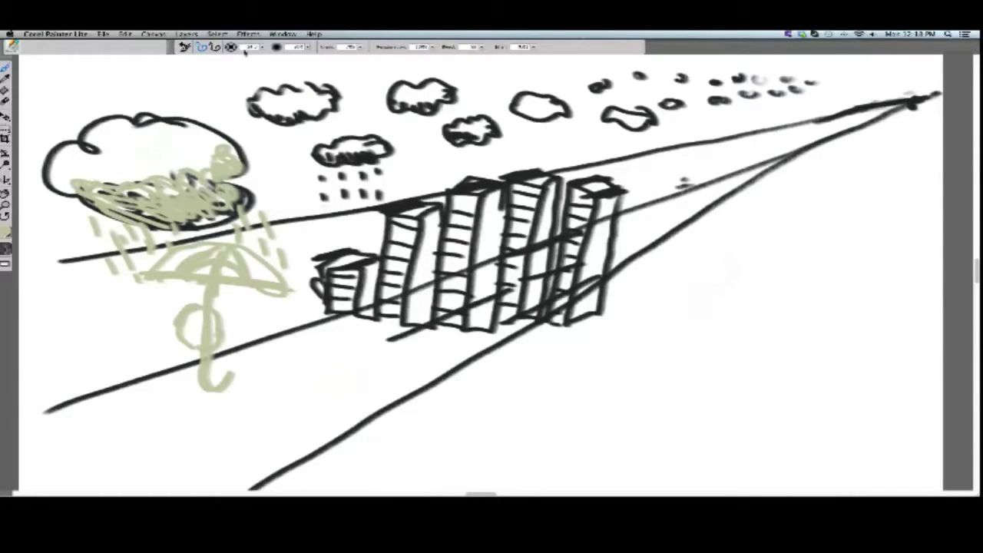
Switch the color to black and outline a huge mushroom cloud over the tallest buildings and the converging perspective lines
{"action": "left_click", "coordinate": [7, 234]}
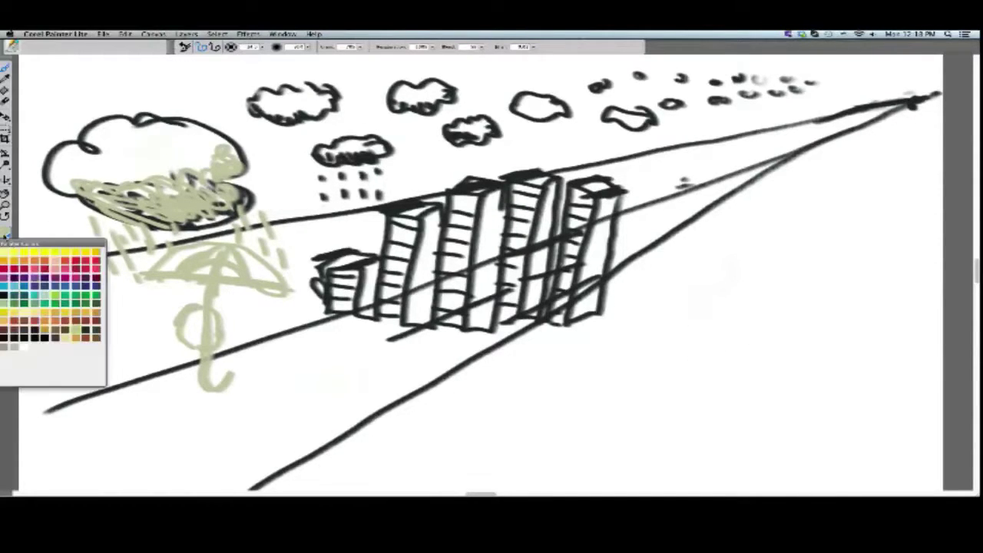
{"action": "left_click", "coordinate": [24, 338]}
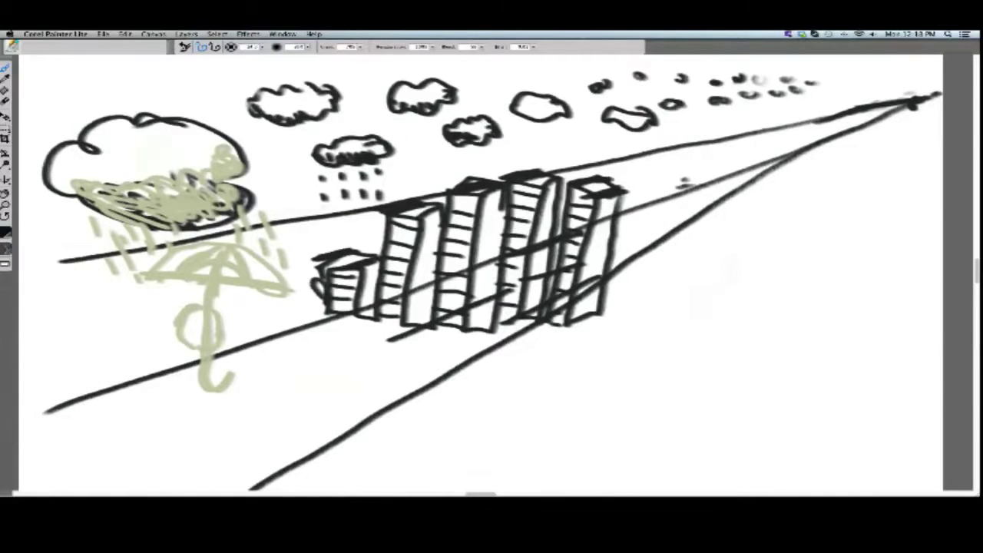
{"action": "left_click_drag", "start_coordinate": [668, 325], "coordinate": [690, 239]}
{"action": "mouse_move", "coordinate": [709, 332]}
{"action": "left_mouse_down"}
{"action": "mouse_move", "coordinate": [747, 224]}
{"action": "mouse_move", "coordinate": [822, 261]}
{"action": "mouse_move", "coordinate": [881, 204]}
{"action": "mouse_move", "coordinate": [838, 150]}
{"action": "mouse_move", "coordinate": [682, 97]}
{"action": "mouse_move", "coordinate": [561, 122]}
{"action": "mouse_move", "coordinate": [544, 192]}
{"action": "mouse_move", "coordinate": [637, 224]}
{"action": "mouse_move", "coordinate": [782, 232]}
{"action": "left_mouse_up"}
Fill the mushroom cloud's stem with dense, long black strokes running down beside the last building
{"action": "mouse_move", "coordinate": [670, 244]}
{"action": "left_mouse_down"}
{"action": "mouse_move", "coordinate": [638, 342]}
{"action": "mouse_move", "coordinate": [658, 330]}
{"action": "left_mouse_up"}
{"action": "left_click_drag", "start_coordinate": [642, 239], "coordinate": [630, 340]}
{"action": "left_click_drag", "start_coordinate": [682, 246], "coordinate": [659, 328]}
{"action": "left_click_drag", "start_coordinate": [706, 245], "coordinate": [687, 328]}
{"action": "mouse_move", "coordinate": [733, 245]}
{"action": "left_mouse_down"}
{"action": "mouse_move", "coordinate": [706, 340]}
{"action": "mouse_move", "coordinate": [676, 359]}
{"action": "left_mouse_up"}
{"action": "mouse_move", "coordinate": [656, 293]}
{"action": "left_mouse_down"}
{"action": "mouse_move", "coordinate": [646, 367]}
{"action": "mouse_move", "coordinate": [624, 373]}
{"action": "left_mouse_up"}
{"action": "mouse_move", "coordinate": [683, 298]}
{"action": "left_mouse_down"}
{"action": "mouse_move", "coordinate": [668, 377]}
{"action": "mouse_move", "coordinate": [686, 380]}
{"action": "left_mouse_up"}
{"action": "left_click_drag", "start_coordinate": [711, 310], "coordinate": [694, 388]}
{"action": "left_click_drag", "start_coordinate": [712, 226], "coordinate": [677, 354]}
{"action": "left_click_drag", "start_coordinate": [673, 242], "coordinate": [648, 368]}
{"action": "mouse_move", "coordinate": [649, 252]}
{"action": "left_mouse_down"}
{"action": "mouse_move", "coordinate": [626, 374]}
{"action": "mouse_move", "coordinate": [603, 394]}
{"action": "left_mouse_up"}
{"action": "left_click_drag", "start_coordinate": [649, 307], "coordinate": [636, 400]}
{"action": "left_click_drag", "start_coordinate": [670, 318], "coordinate": [657, 398]}
{"action": "left_click_drag", "start_coordinate": [694, 316], "coordinate": [670, 392]}
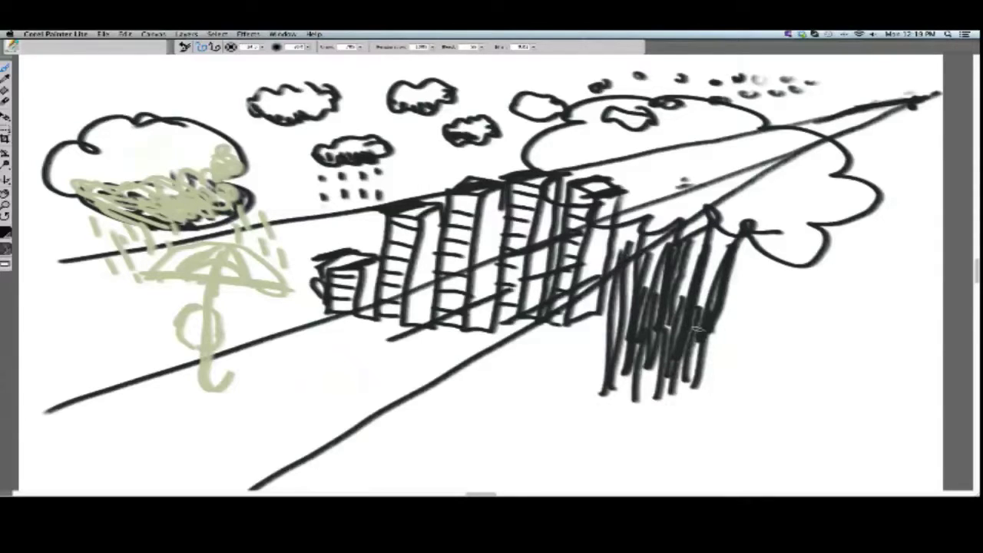
{"action": "left_click_drag", "start_coordinate": [715, 224], "coordinate": [673, 398]}
{"action": "left_click_drag", "start_coordinate": [719, 270], "coordinate": [686, 413]}
{"action": "left_click_drag", "start_coordinate": [693, 335], "coordinate": [676, 402]}
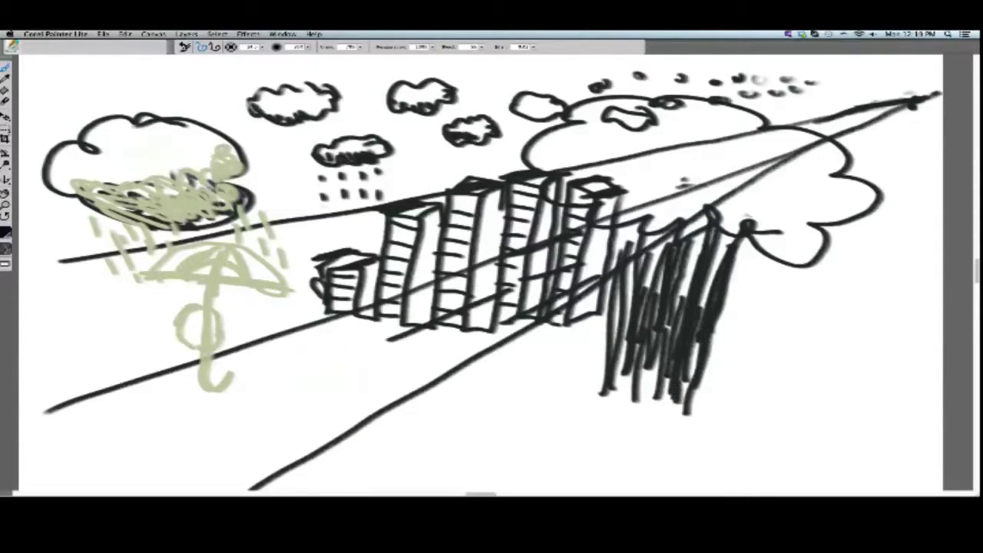
Add billowing loops and heavy scribbled shading along the mushroom cloud's underside and outer edges
{"action": "left_click_drag", "start_coordinate": [827, 229], "coordinate": [649, 205]}
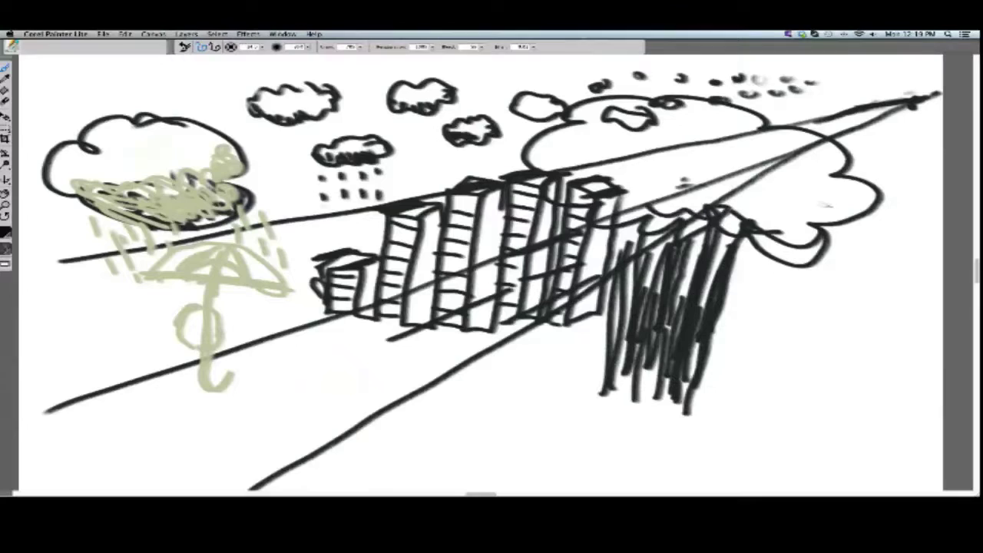
{"action": "mouse_move", "coordinate": [837, 204]}
{"action": "left_mouse_down"}
{"action": "mouse_move", "coordinate": [800, 221]}
{"action": "mouse_move", "coordinate": [676, 197]}
{"action": "mouse_move", "coordinate": [566, 195]}
{"action": "mouse_move", "coordinate": [525, 172]}
{"action": "mouse_move", "coordinate": [578, 123]}
{"action": "mouse_move", "coordinate": [562, 200]}
{"action": "mouse_move", "coordinate": [624, 218]}
{"action": "mouse_move", "coordinate": [673, 184]}
{"action": "mouse_move", "coordinate": [508, 167]}
{"action": "mouse_move", "coordinate": [448, 149]}
{"action": "mouse_move", "coordinate": [463, 175]}
{"action": "mouse_move", "coordinate": [586, 226]}
{"action": "mouse_move", "coordinate": [757, 233]}
{"action": "mouse_move", "coordinate": [906, 207]}
{"action": "mouse_move", "coordinate": [889, 226]}
{"action": "mouse_move", "coordinate": [691, 206]}
{"action": "mouse_move", "coordinate": [592, 218]}
{"action": "mouse_move", "coordinate": [484, 193]}
{"action": "mouse_move", "coordinate": [604, 222]}
{"action": "left_mouse_up"}
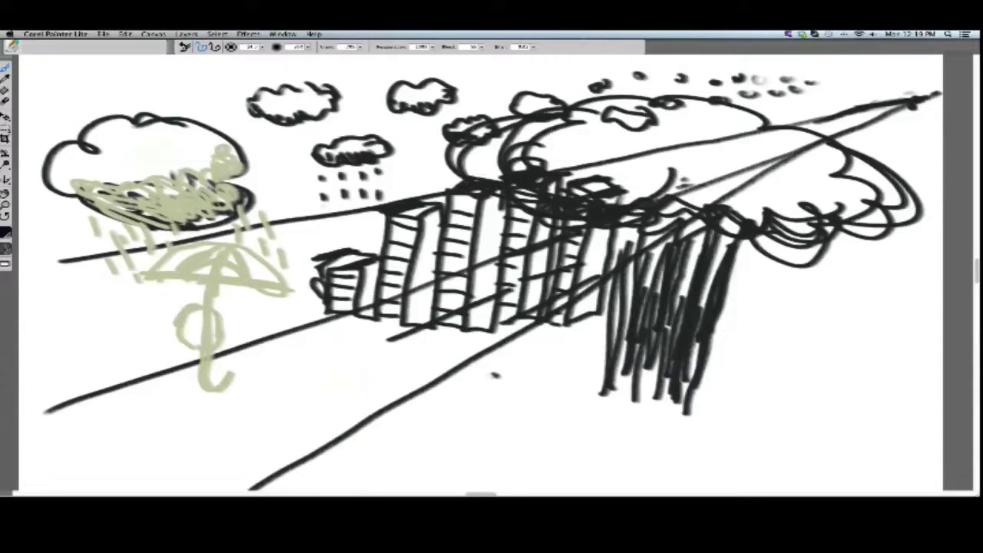
Sketch a smiling person with one raised arm in the foreground below the buildings
{"action": "mouse_move", "coordinate": [495, 375]}
{"action": "left_mouse_down"}
{"action": "mouse_move", "coordinate": [528, 401]}
{"action": "mouse_move", "coordinate": [476, 419]}
{"action": "mouse_move", "coordinate": [472, 403]}
{"action": "mouse_move", "coordinate": [531, 446]}
{"action": "mouse_move", "coordinate": [555, 424]}
{"action": "mouse_move", "coordinate": [562, 455]}
{"action": "left_mouse_up"}
{"action": "mouse_move", "coordinate": [572, 422]}
{"action": "left_mouse_down"}
{"action": "mouse_move", "coordinate": [591, 419]}
{"action": "mouse_move", "coordinate": [578, 414]}
{"action": "mouse_move", "coordinate": [595, 404]}
{"action": "mouse_move", "coordinate": [513, 453]}
{"action": "mouse_move", "coordinate": [516, 486]}
{"action": "left_mouse_up"}
{"action": "mouse_move", "coordinate": [478, 421]}
{"action": "left_mouse_down"}
{"action": "mouse_move", "coordinate": [478, 447]}
{"action": "mouse_move", "coordinate": [453, 481]}
{"action": "left_mouse_up"}
{"action": "left_click_drag", "start_coordinate": [473, 461], "coordinate": [454, 487]}
{"action": "left_click_drag", "start_coordinate": [471, 462], "coordinate": [474, 490]}
{"action": "scroll", "coordinate": [476, 488], "scroll_direction": "right", "scroll_amount": 1}
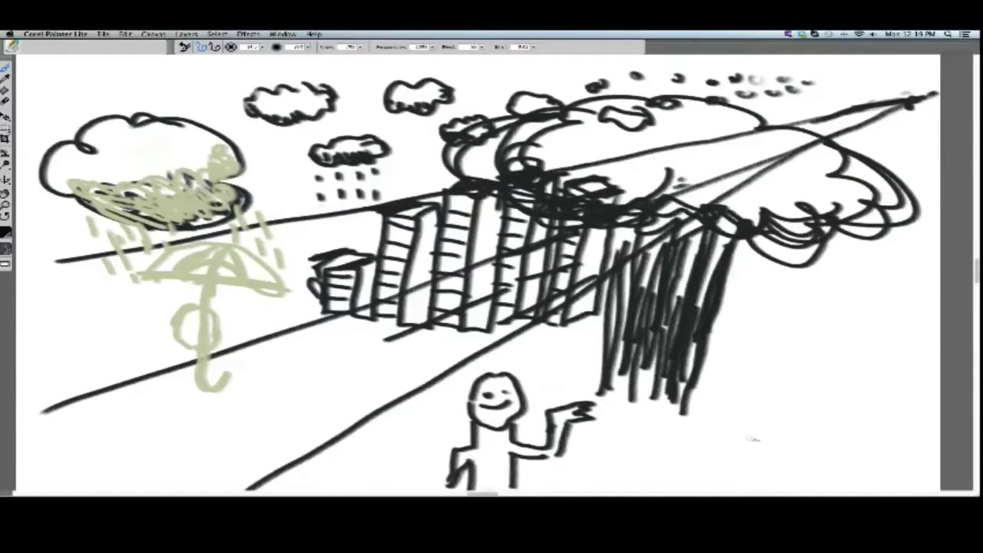
Draw a small box with a zigzag and a rounded CD sign, and frame them with a large doorway-like outline
{"action": "mouse_move", "coordinate": [756, 431]}
{"action": "left_mouse_down"}
{"action": "mouse_move", "coordinate": [758, 464]}
{"action": "mouse_move", "coordinate": [724, 471]}
{"action": "mouse_move", "coordinate": [713, 427]}
{"action": "mouse_move", "coordinate": [761, 444]}
{"action": "mouse_move", "coordinate": [737, 461]}
{"action": "mouse_move", "coordinate": [718, 446]}
{"action": "left_mouse_up"}
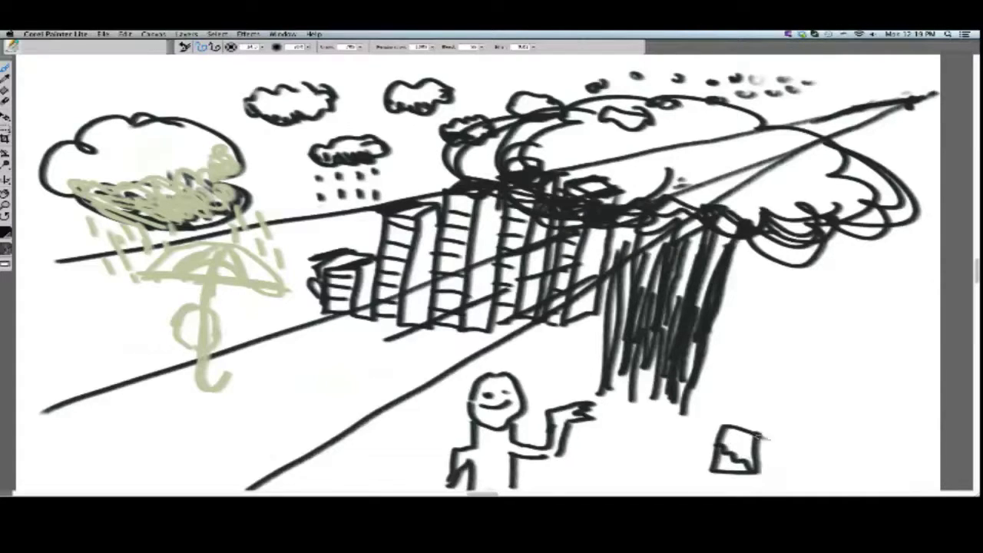
{"action": "left_click_drag", "start_coordinate": [749, 429], "coordinate": [758, 434]}
{"action": "mouse_move", "coordinate": [803, 398]}
{"action": "left_mouse_down"}
{"action": "mouse_move", "coordinate": [803, 419]}
{"action": "mouse_move", "coordinate": [837, 415]}
{"action": "mouse_move", "coordinate": [811, 420]}
{"action": "left_mouse_up"}
{"action": "mouse_move", "coordinate": [861, 394]}
{"action": "left_mouse_down"}
{"action": "mouse_move", "coordinate": [834, 439]}
{"action": "mouse_move", "coordinate": [788, 439]}
{"action": "mouse_move", "coordinate": [769, 388]}
{"action": "mouse_move", "coordinate": [855, 382]}
{"action": "mouse_move", "coordinate": [860, 406]}
{"action": "left_mouse_up"}
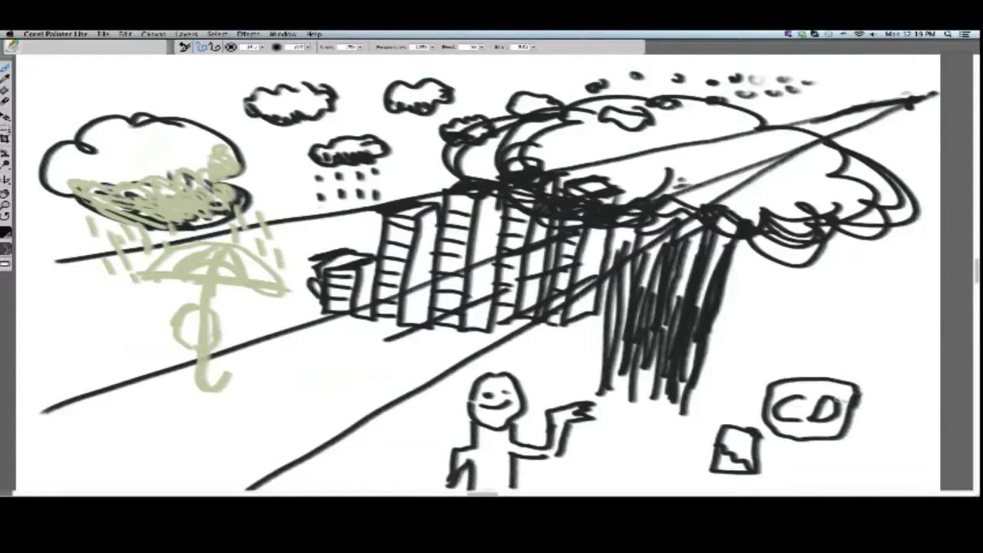
{"action": "mouse_move", "coordinate": [858, 357]}
{"action": "left_mouse_down"}
{"action": "mouse_move", "coordinate": [788, 348]}
{"action": "mouse_move", "coordinate": [723, 430]}
{"action": "mouse_move", "coordinate": [873, 403]}
{"action": "mouse_move", "coordinate": [855, 475]}
{"action": "mouse_move", "coordinate": [857, 350]}
{"action": "mouse_move", "coordinate": [815, 343]}
{"action": "left_mouse_up"}
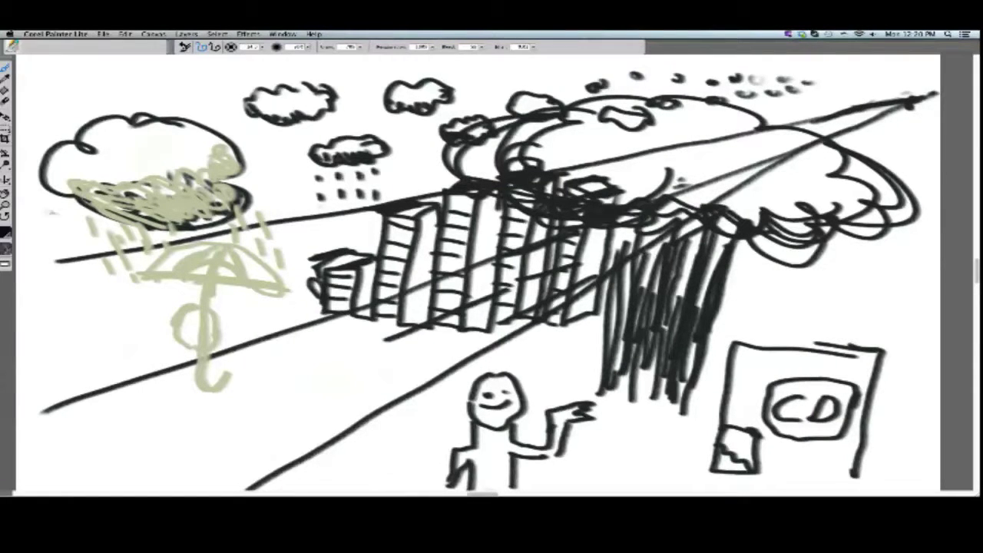
Add black rain dashes over the olive rain around the umbrella and mark eyes on the head beneath it
{"action": "mouse_move", "coordinate": [86, 219]}
{"action": "left_mouse_down"}
{"action": "mouse_move", "coordinate": [125, 252]}
{"action": "mouse_move", "coordinate": [137, 237]}
{"action": "left_mouse_up"}
{"action": "mouse_move", "coordinate": [140, 232]}
{"action": "left_mouse_down"}
{"action": "mouse_move", "coordinate": [151, 245]}
{"action": "mouse_move", "coordinate": [143, 275]}
{"action": "mouse_move", "coordinate": [122, 280]}
{"action": "left_mouse_up"}
{"action": "left_click_drag", "start_coordinate": [133, 298], "coordinate": [143, 305]}
{"action": "mouse_move", "coordinate": [218, 221]}
{"action": "left_mouse_down"}
{"action": "mouse_move", "coordinate": [228, 239]}
{"action": "mouse_move", "coordinate": [254, 243]}
{"action": "mouse_move", "coordinate": [263, 226]}
{"action": "left_mouse_up"}
{"action": "left_click_drag", "start_coordinate": [266, 239], "coordinate": [274, 252]}
{"action": "left_click_drag", "start_coordinate": [273, 264], "coordinate": [279, 271]}
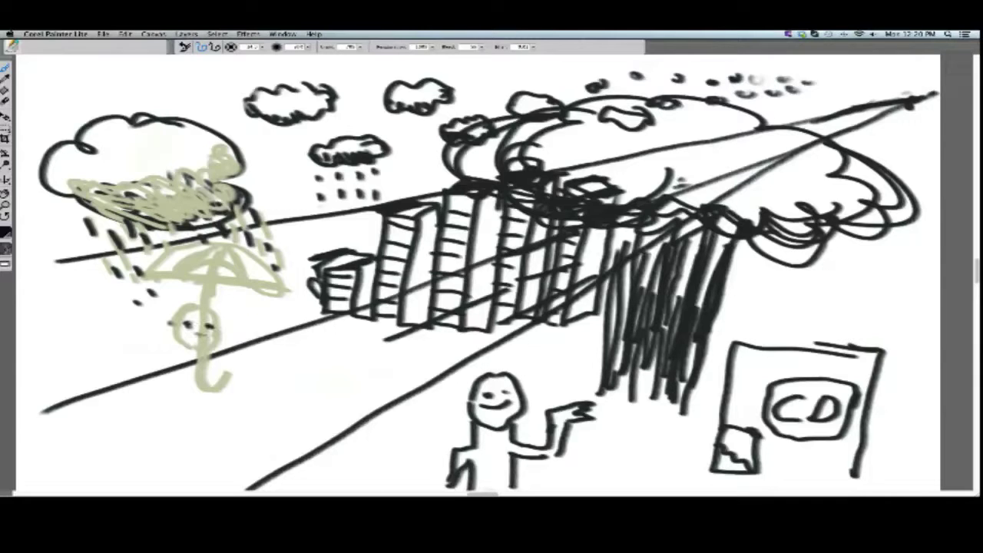
Complete the umbrella figure in black with a frowning mouth, a face outline and a thin body
{"action": "left_click_drag", "start_coordinate": [198, 346], "coordinate": [207, 349]}
{"action": "left_click_drag", "start_coordinate": [176, 330], "coordinate": [198, 363]}
{"action": "mouse_move", "coordinate": [215, 320]}
{"action": "left_mouse_down"}
{"action": "mouse_move", "coordinate": [203, 394]}
{"action": "mouse_move", "coordinate": [190, 396]}
{"action": "left_mouse_up"}
{"action": "left_click_drag", "start_coordinate": [204, 367], "coordinate": [210, 385]}
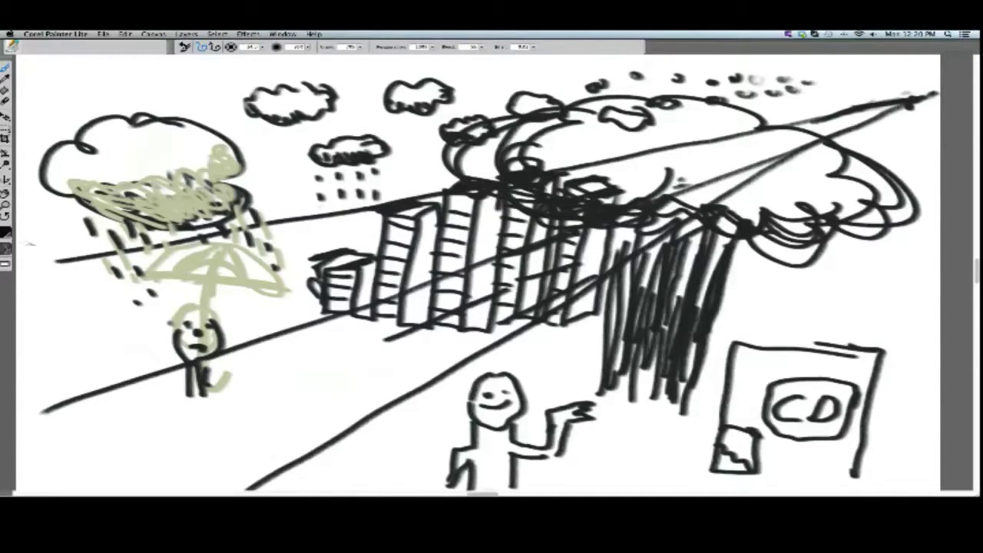
Choose orange and paint over the smiling person, adding flame-like streaks trailing from the head
{"action": "left_click", "coordinate": [6, 233]}
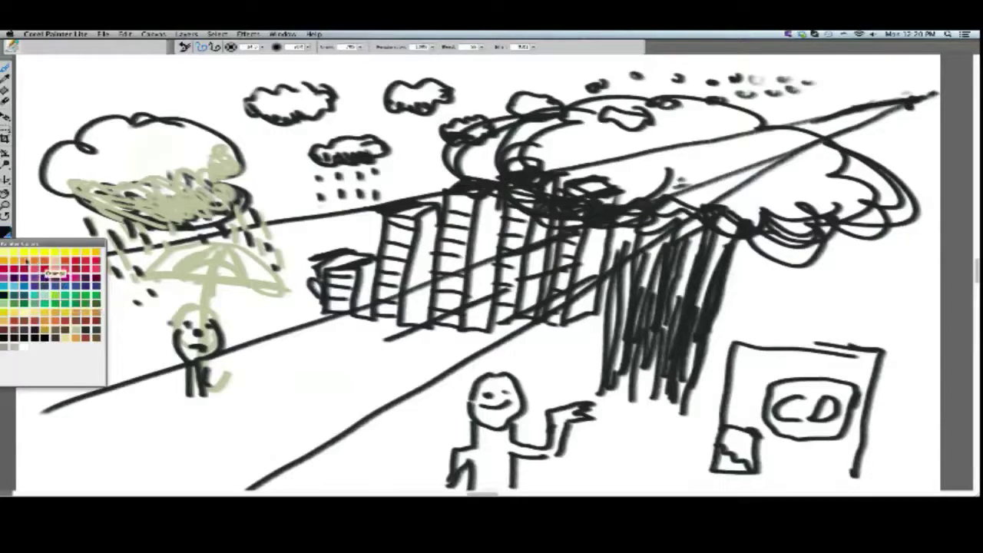
{"action": "left_click", "coordinate": [43, 263]}
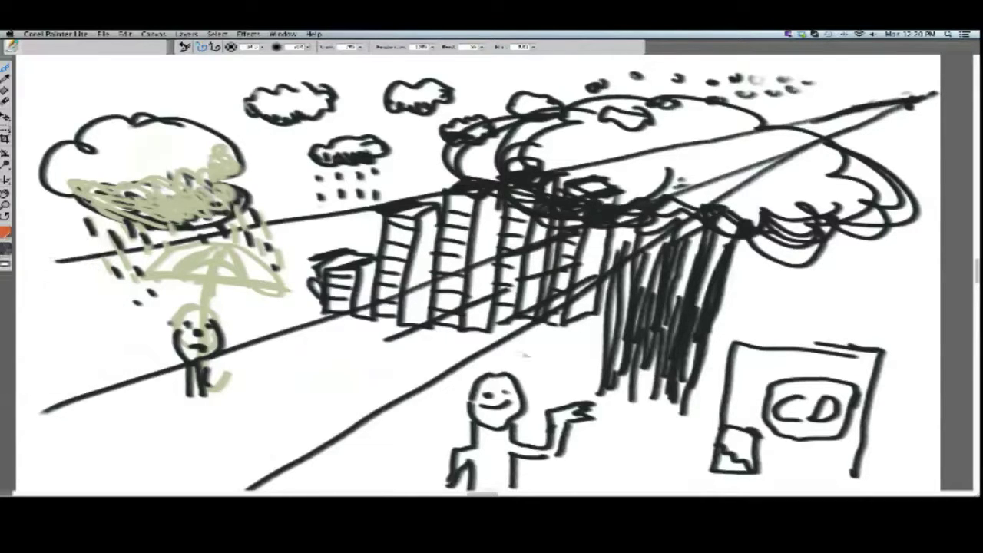
{"action": "mouse_move", "coordinate": [586, 368]}
{"action": "left_mouse_down"}
{"action": "mouse_move", "coordinate": [531, 373]}
{"action": "mouse_move", "coordinate": [508, 353]}
{"action": "mouse_move", "coordinate": [461, 351]}
{"action": "mouse_move", "coordinate": [574, 377]}
{"action": "mouse_move", "coordinate": [492, 381]}
{"action": "mouse_move", "coordinate": [484, 419]}
{"action": "mouse_move", "coordinate": [496, 434]}
{"action": "mouse_move", "coordinate": [493, 481]}
{"action": "mouse_move", "coordinate": [472, 453]}
{"action": "mouse_move", "coordinate": [450, 470]}
{"action": "mouse_move", "coordinate": [548, 454]}
{"action": "mouse_move", "coordinate": [578, 411]}
{"action": "mouse_move", "coordinate": [500, 462]}
{"action": "left_mouse_up"}
{"action": "left_click_drag", "start_coordinate": [516, 397], "coordinate": [513, 413]}
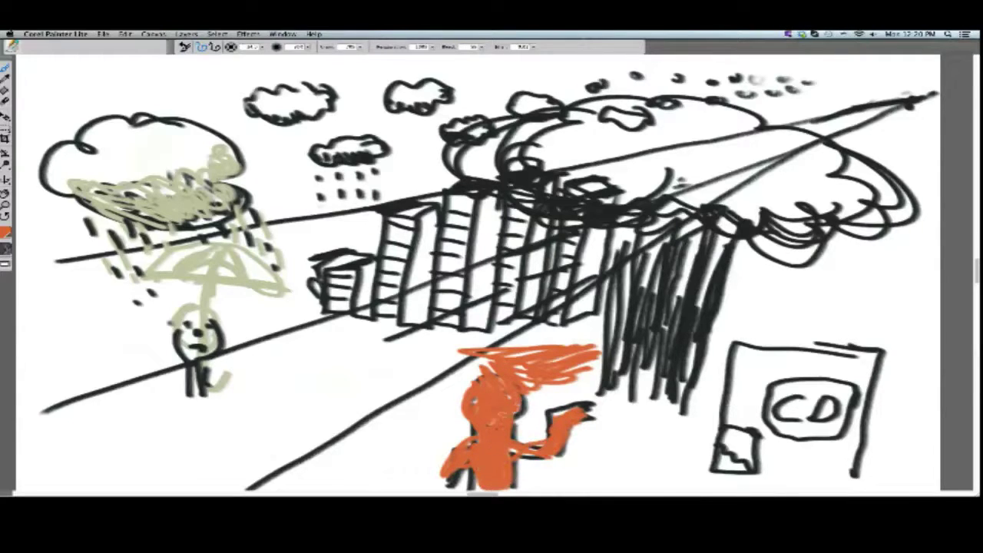
Paint a small orange figure below the mushroom stem and orange fallen shapes beside the foreground person
{"action": "mouse_move", "coordinate": [646, 408]}
{"action": "left_mouse_down"}
{"action": "mouse_move", "coordinate": [639, 447]}
{"action": "mouse_move", "coordinate": [654, 455]}
{"action": "mouse_move", "coordinate": [622, 463]}
{"action": "mouse_move", "coordinate": [634, 475]}
{"action": "left_mouse_up"}
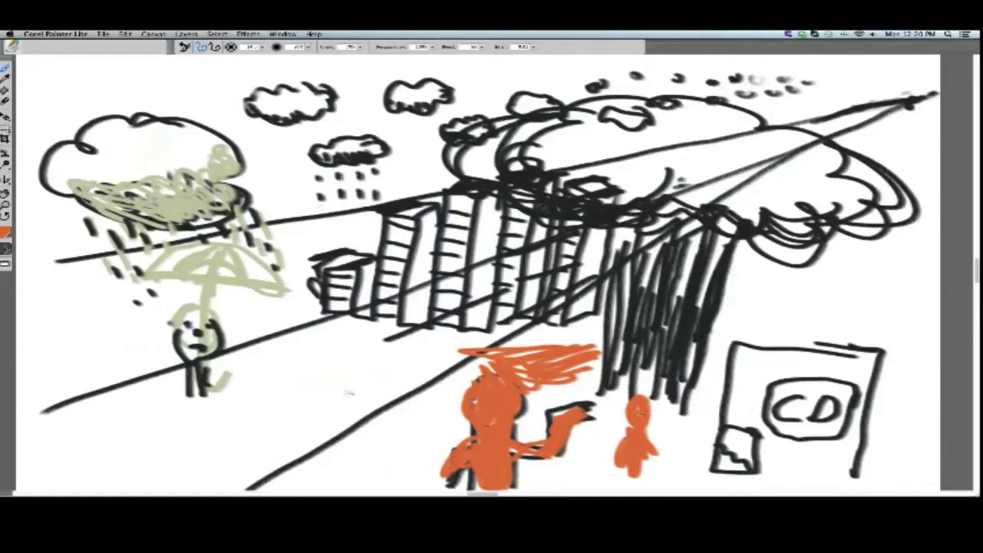
{"action": "mouse_move", "coordinate": [344, 393]}
{"action": "left_mouse_down"}
{"action": "mouse_move", "coordinate": [336, 394]}
{"action": "mouse_move", "coordinate": [359, 384]}
{"action": "mouse_move", "coordinate": [358, 411]}
{"action": "mouse_move", "coordinate": [308, 391]}
{"action": "mouse_move", "coordinate": [361, 375]}
{"action": "left_mouse_up"}
{"action": "mouse_move", "coordinate": [370, 434]}
{"action": "left_mouse_down"}
{"action": "mouse_move", "coordinate": [421, 432]}
{"action": "mouse_move", "coordinate": [427, 442]}
{"action": "mouse_move", "coordinate": [366, 438]}
{"action": "left_mouse_up"}
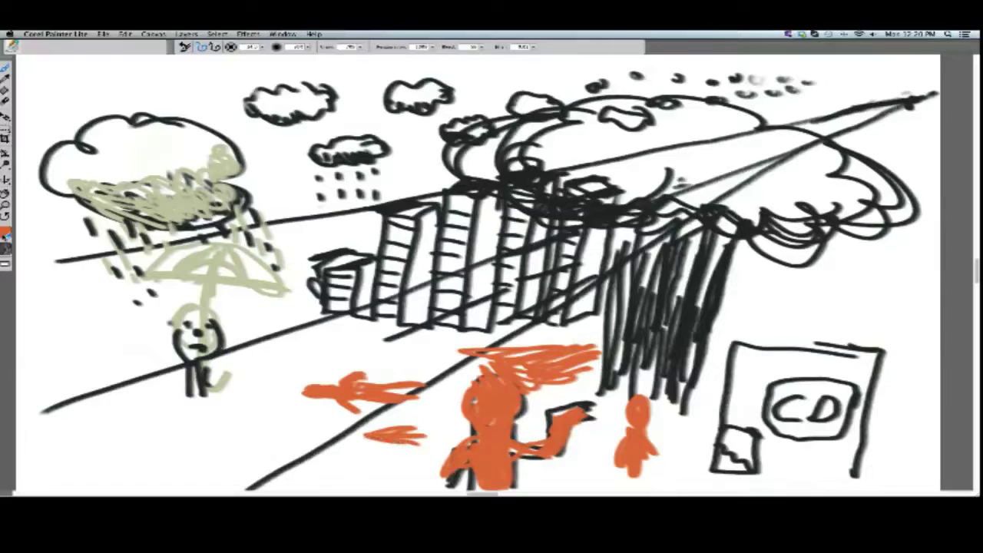
Switch to red shades and dab red blobs on the fallen shape, the flame streaks and the base of the stem
{"action": "left_click", "coordinate": [5, 233]}
{"action": "left_click", "coordinate": [86, 261]}
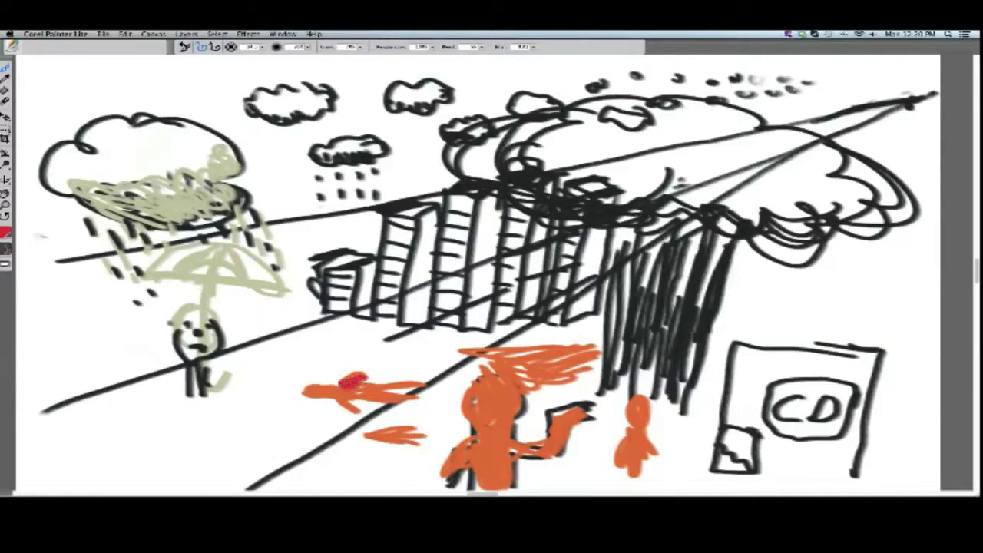
{"action": "left_click", "coordinate": [4, 234]}
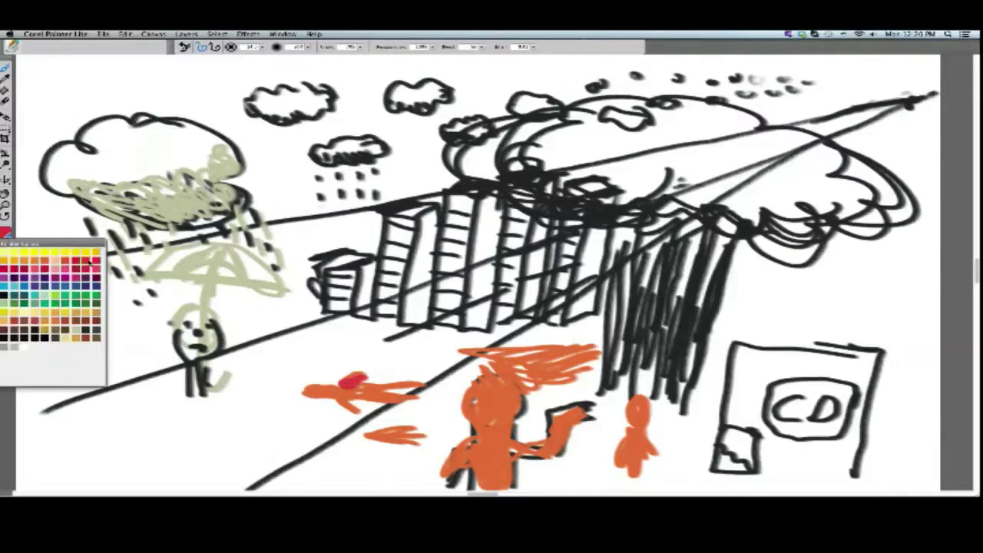
{"action": "left_click", "coordinate": [97, 262]}
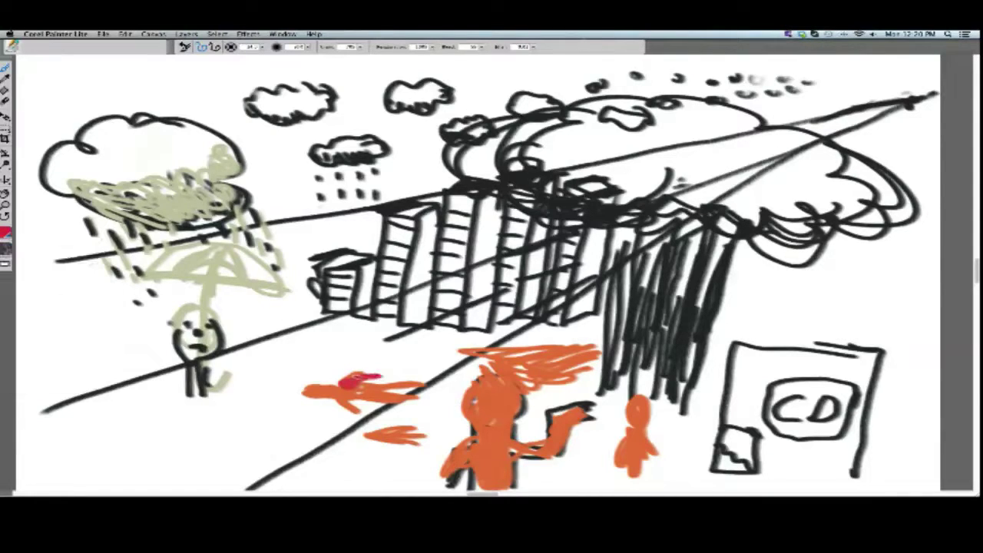
{"action": "left_click_drag", "start_coordinate": [531, 378], "coordinate": [551, 371]}
{"action": "left_click_drag", "start_coordinate": [680, 368], "coordinate": [720, 387]}
{"action": "left_click_drag", "start_coordinate": [655, 394], "coordinate": [696, 416]}
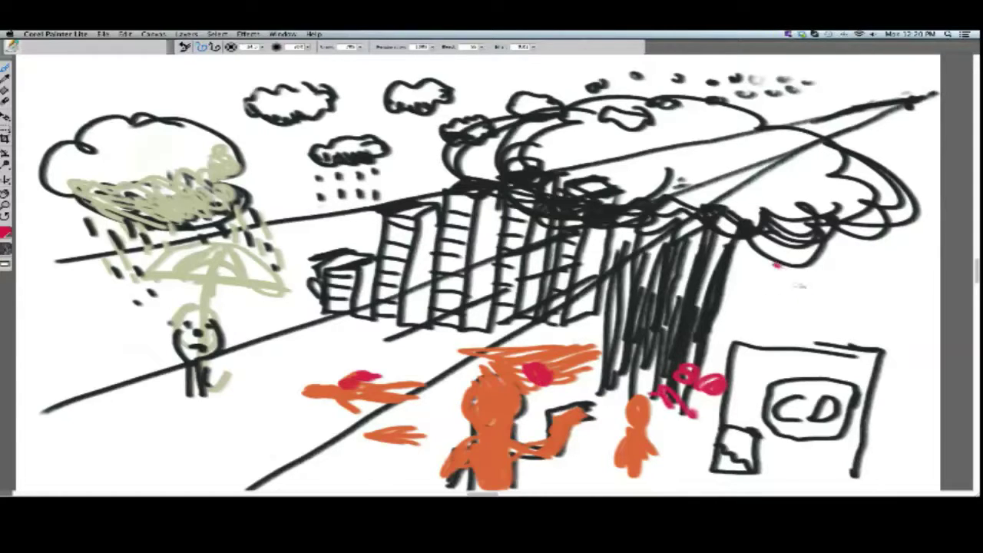
Draw red rays radiating downward from the mushroom cloud above the CD frame and across the stem
{"action": "mouse_move", "coordinate": [774, 264]}
{"action": "left_mouse_down"}
{"action": "mouse_move", "coordinate": [866, 351]}
{"action": "mouse_move", "coordinate": [828, 343]}
{"action": "left_mouse_up"}
{"action": "left_click_drag", "start_coordinate": [736, 262], "coordinate": [769, 335]}
{"action": "left_click_drag", "start_coordinate": [709, 277], "coordinate": [711, 330]}
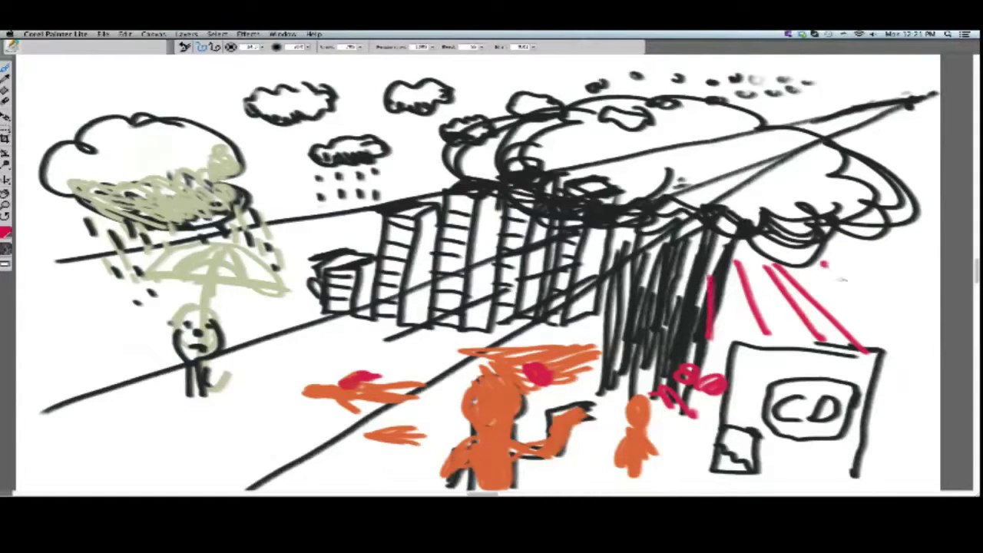
{"action": "left_click_drag", "start_coordinate": [822, 263], "coordinate": [898, 332]}
{"action": "left_click_drag", "start_coordinate": [837, 258], "coordinate": [925, 311]}
{"action": "mouse_move", "coordinate": [659, 259]}
{"action": "left_mouse_down"}
{"action": "mouse_move", "coordinate": [638, 392]}
{"action": "mouse_move", "coordinate": [595, 384]}
{"action": "left_mouse_up"}
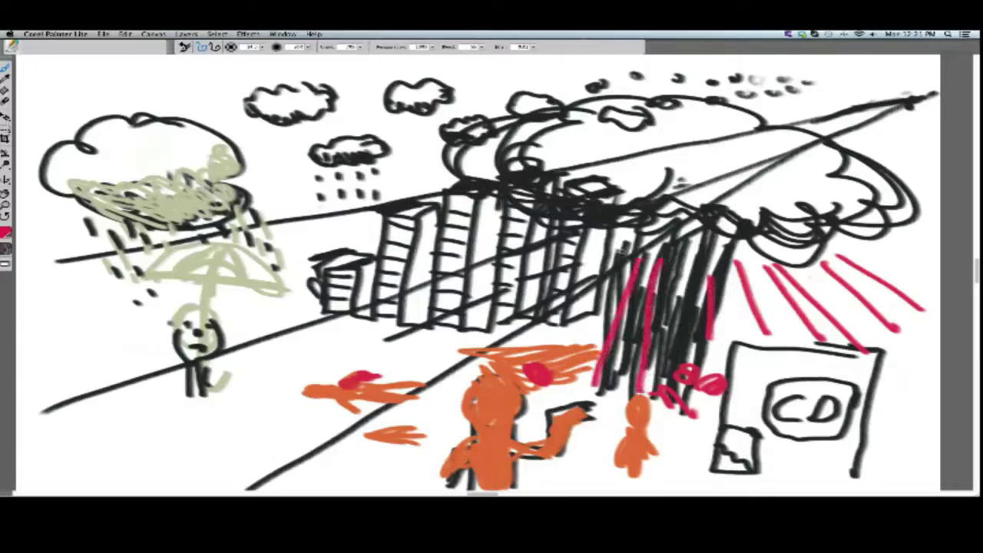
Extend the red blast rays from the mushroom cloud across the row of buildings and toward the small raining cloud
{"action": "left_click_drag", "start_coordinate": [624, 248], "coordinate": [536, 342]}
{"action": "left_click_drag", "start_coordinate": [588, 258], "coordinate": [464, 342]}
{"action": "mouse_move", "coordinate": [558, 245]}
{"action": "left_mouse_down"}
{"action": "mouse_move", "coordinate": [355, 330]}
{"action": "mouse_move", "coordinate": [327, 286]}
{"action": "left_mouse_up"}
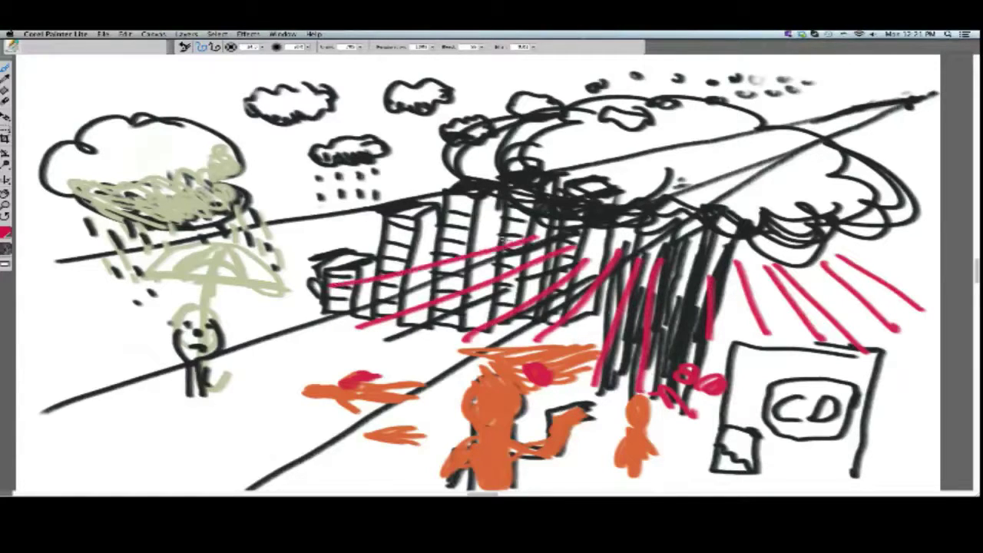
{"action": "left_click_drag", "start_coordinate": [528, 235], "coordinate": [300, 244]}
{"action": "left_click_drag", "start_coordinate": [507, 212], "coordinate": [304, 198]}
{"action": "left_click_drag", "start_coordinate": [476, 193], "coordinate": [290, 159]}
{"action": "left_click_drag", "start_coordinate": [467, 177], "coordinate": [301, 122]}
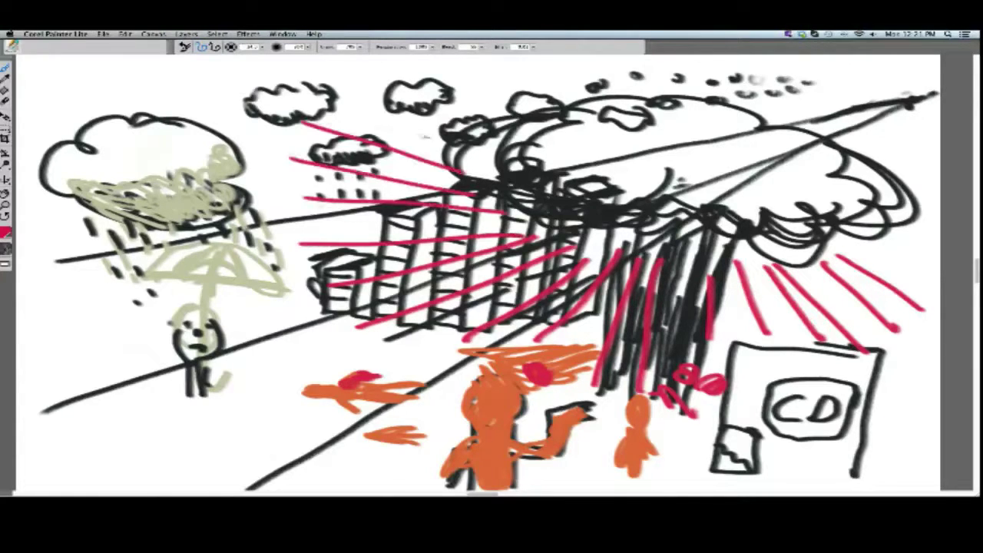
Add red rays fanning upward from the mushroom cloud's upper-left edge across the small clouds
{"action": "left_click_drag", "start_coordinate": [424, 137], "coordinate": [332, 92]}
{"action": "left_click_drag", "start_coordinate": [381, 70], "coordinate": [464, 123]}
{"action": "left_click_drag", "start_coordinate": [424, 59], "coordinate": [495, 114]}
{"action": "left_click_drag", "start_coordinate": [479, 65], "coordinate": [519, 112]}
{"action": "left_click_drag", "start_coordinate": [536, 63], "coordinate": [555, 98]}
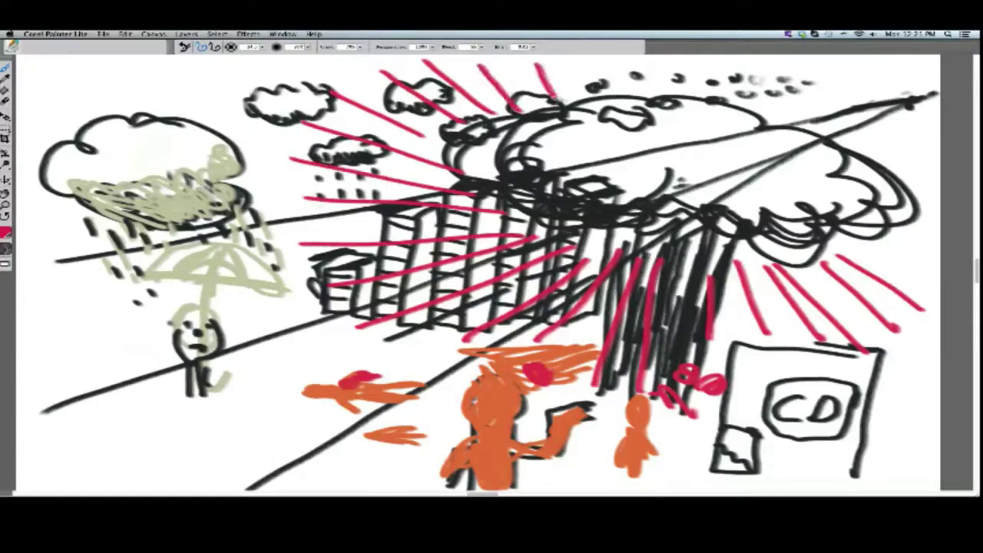
Add short red rays fanning upward from the top edge of the mushroom cloud, crossing the row of black dots
{"action": "left_click_drag", "start_coordinate": [637, 59], "coordinate": [642, 90]}
{"action": "left_click_drag", "start_coordinate": [549, 70], "coordinate": [578, 106]}
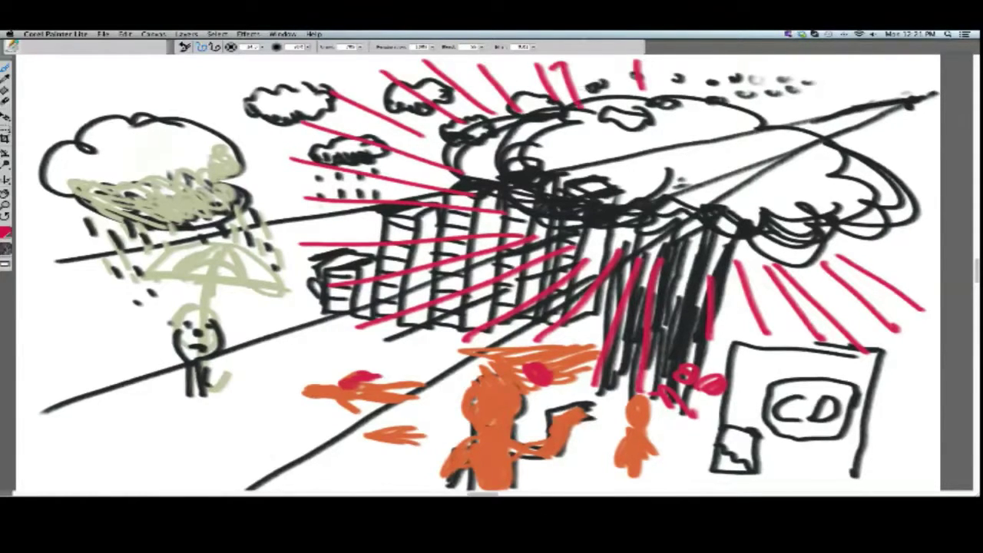
{"action": "left_click_drag", "start_coordinate": [597, 56], "coordinate": [610, 100]}
{"action": "left_click_drag", "start_coordinate": [622, 67], "coordinate": [630, 94]}
{"action": "left_click_drag", "start_coordinate": [685, 63], "coordinate": [682, 102]}
{"action": "left_click_drag", "start_coordinate": [738, 63], "coordinate": [720, 99]}
{"action": "left_click_drag", "start_coordinate": [809, 69], "coordinate": [764, 112]}
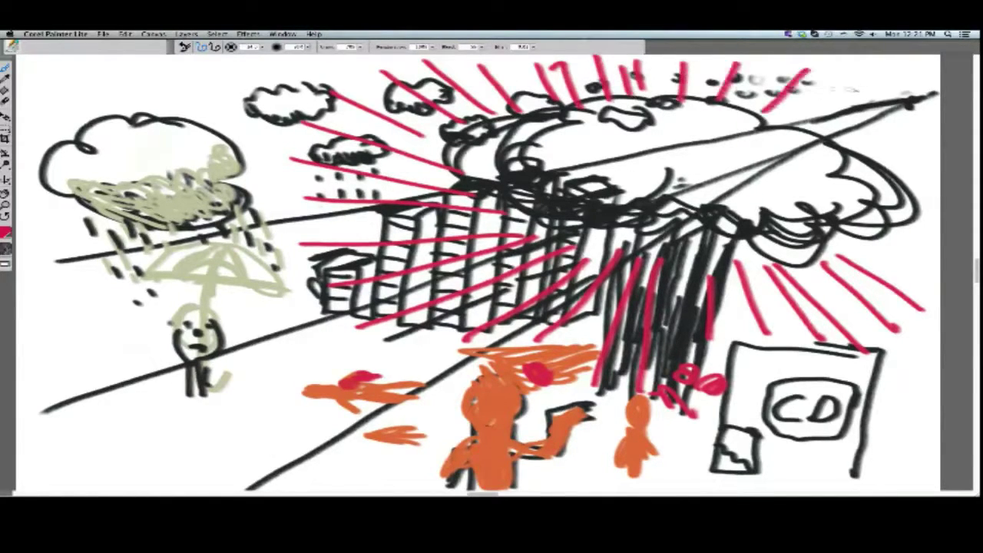
{"action": "left_click_drag", "start_coordinate": [857, 90], "coordinate": [797, 121]}
Continue the red blast rays around the mushroom cloud's right edge and underside
{"action": "left_click_drag", "start_coordinate": [913, 126], "coordinate": [897, 133]}
{"action": "left_click_drag", "start_coordinate": [826, 139], "coordinate": [914, 126]}
{"action": "left_click_drag", "start_coordinate": [848, 150], "coordinate": [918, 160]}
{"action": "left_click_drag", "start_coordinate": [867, 178], "coordinate": [921, 183]}
{"action": "left_click_drag", "start_coordinate": [867, 210], "coordinate": [919, 230]}
{"action": "mouse_move", "coordinate": [848, 244]}
{"action": "left_mouse_down"}
{"action": "mouse_move", "coordinate": [903, 264]}
{"action": "mouse_move", "coordinate": [907, 281]}
{"action": "left_mouse_up"}
{"action": "left_click_drag", "start_coordinate": [745, 264], "coordinate": [768, 287]}
Scribble a large red mass across the road and add red facial features and streaks on the orange figures and the stem's base
{"action": "left_click_drag", "start_coordinate": [585, 315], "coordinate": [563, 354]}
{"action": "mouse_move", "coordinate": [562, 301]}
{"action": "left_mouse_down"}
{"action": "mouse_move", "coordinate": [499, 366]}
{"action": "mouse_move", "coordinate": [538, 340]}
{"action": "mouse_move", "coordinate": [391, 377]}
{"action": "mouse_move", "coordinate": [493, 372]}
{"action": "left_mouse_up"}
{"action": "mouse_move", "coordinate": [438, 400]}
{"action": "left_mouse_down"}
{"action": "mouse_move", "coordinate": [442, 414]}
{"action": "mouse_move", "coordinate": [381, 386]}
{"action": "mouse_move", "coordinate": [316, 393]}
{"action": "mouse_move", "coordinate": [382, 420]}
{"action": "mouse_move", "coordinate": [239, 410]}
{"action": "mouse_move", "coordinate": [175, 425]}
{"action": "mouse_move", "coordinate": [207, 435]}
{"action": "mouse_move", "coordinate": [158, 423]}
{"action": "mouse_move", "coordinate": [106, 449]}
{"action": "mouse_move", "coordinate": [108, 472]}
{"action": "mouse_move", "coordinate": [372, 364]}
{"action": "mouse_move", "coordinate": [412, 337]}
{"action": "mouse_move", "coordinate": [397, 338]}
{"action": "mouse_move", "coordinate": [444, 341]}
{"action": "mouse_move", "coordinate": [336, 345]}
{"action": "mouse_move", "coordinate": [350, 346]}
{"action": "left_mouse_up"}
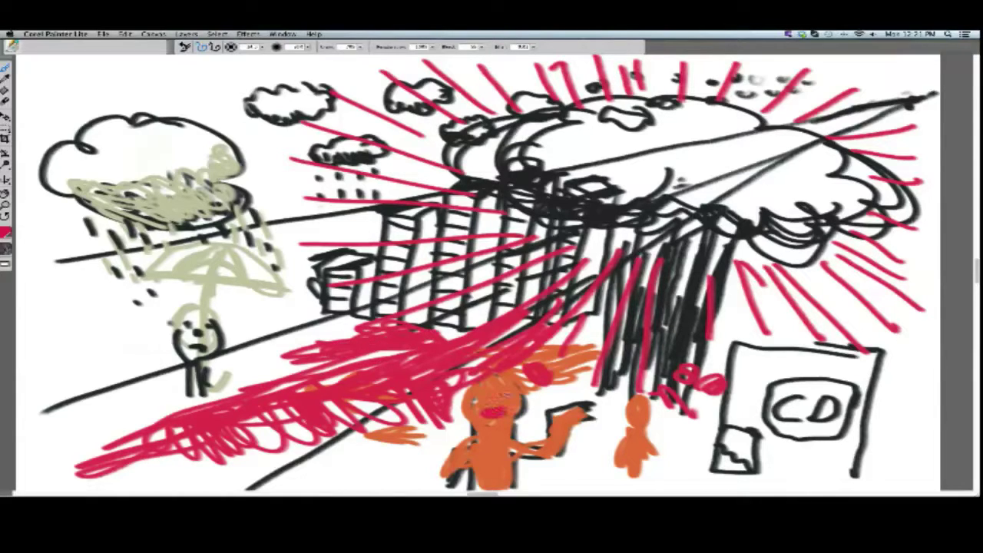
{"action": "mouse_move", "coordinate": [501, 374]}
{"action": "left_mouse_down"}
{"action": "mouse_move", "coordinate": [520, 406]}
{"action": "mouse_move", "coordinate": [510, 422]}
{"action": "left_mouse_up"}
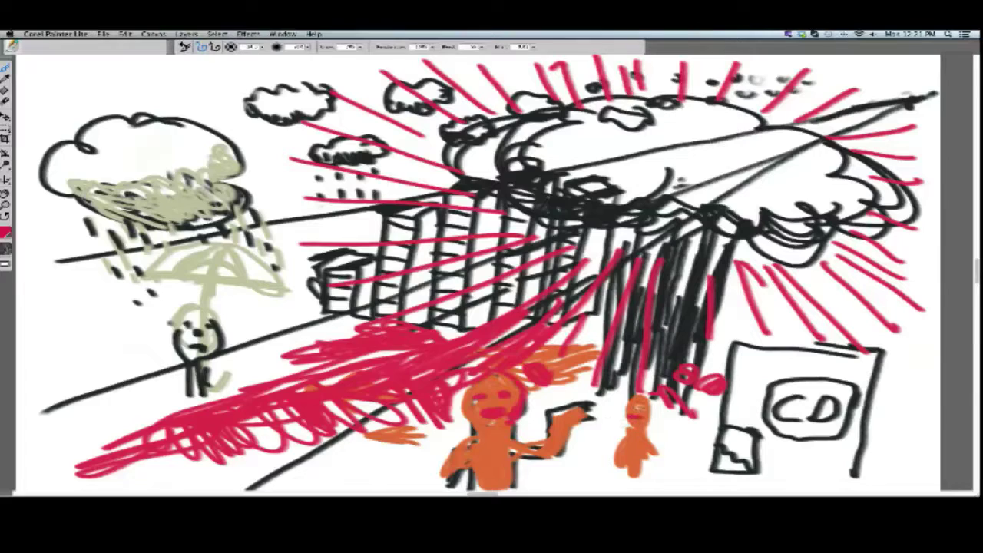
{"action": "left_click_drag", "start_coordinate": [702, 389], "coordinate": [717, 438]}
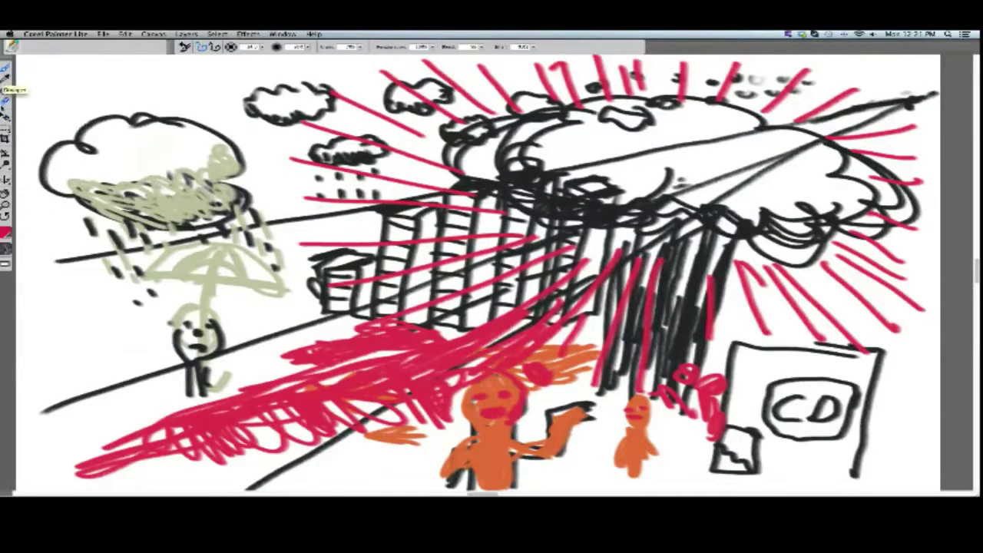
Switch to an enlarged eraser and clear the whole colored city scene from the canvas
{"action": "left_click", "coordinate": [5, 103]}
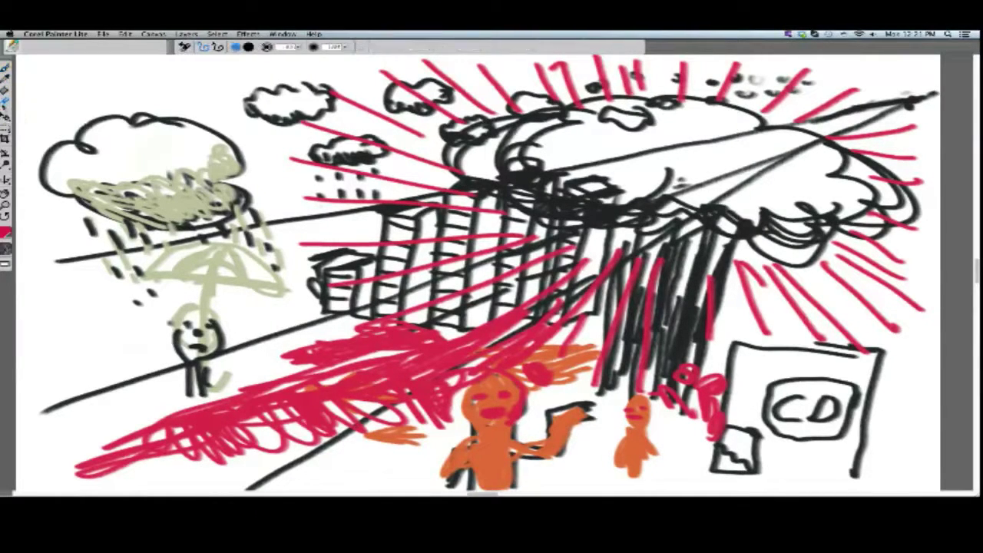
{"action": "left_click", "coordinate": [298, 48]}
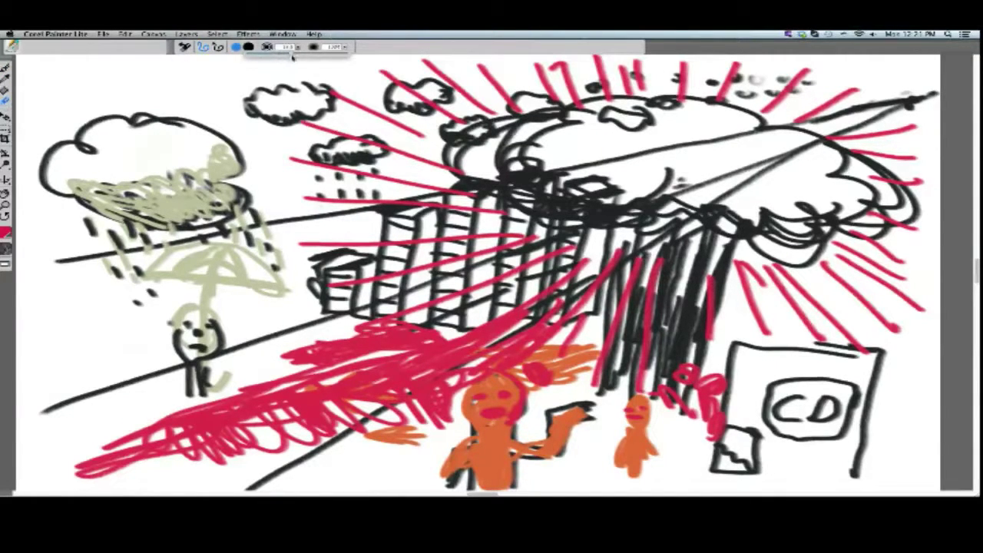
{"action": "mouse_move", "coordinate": [392, 363]}
{"action": "left_mouse_down"}
{"action": "mouse_move", "coordinate": [427, 381]}
{"action": "mouse_move", "coordinate": [441, 405]}
{"action": "mouse_move", "coordinate": [484, 379]}
{"action": "mouse_move", "coordinate": [468, 430]}
{"action": "mouse_move", "coordinate": [492, 461]}
{"action": "mouse_move", "coordinate": [461, 477]}
{"action": "mouse_move", "coordinate": [463, 459]}
{"action": "mouse_move", "coordinate": [530, 446]}
{"action": "mouse_move", "coordinate": [556, 410]}
{"action": "mouse_move", "coordinate": [625, 461]}
{"action": "mouse_move", "coordinate": [641, 430]}
{"action": "mouse_move", "coordinate": [691, 399]}
{"action": "mouse_move", "coordinate": [738, 430]}
{"action": "mouse_move", "coordinate": [768, 415]}
{"action": "mouse_move", "coordinate": [814, 423]}
{"action": "mouse_move", "coordinate": [845, 407]}
{"action": "mouse_move", "coordinate": [868, 323]}
{"action": "mouse_move", "coordinate": [883, 361]}
{"action": "mouse_move", "coordinate": [720, 285]}
{"action": "mouse_move", "coordinate": [695, 357]}
{"action": "mouse_move", "coordinate": [649, 338]}
{"action": "mouse_move", "coordinate": [676, 377]}
{"action": "mouse_move", "coordinate": [578, 245]}
{"action": "left_mouse_up"}
{"action": "left_click", "coordinate": [298, 49]}
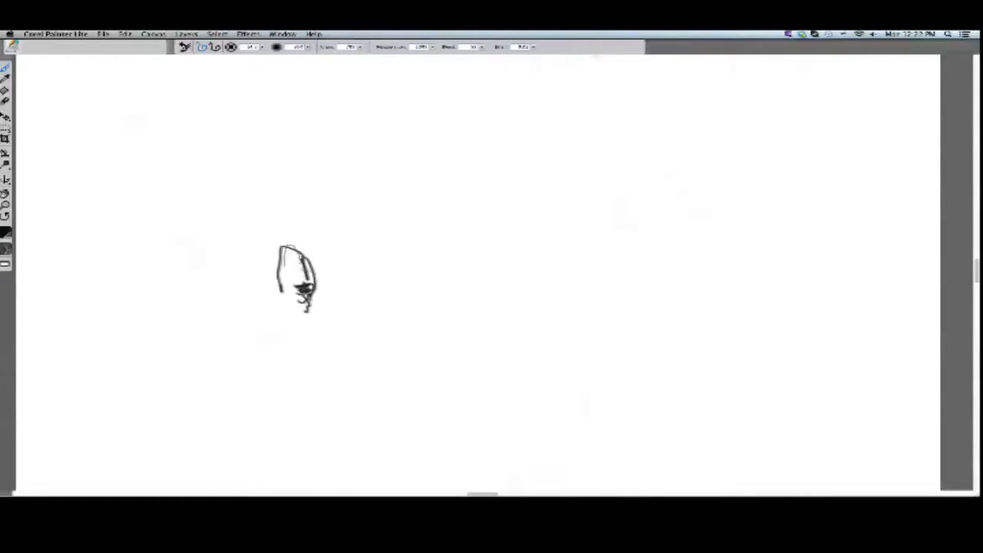
Sketch a standing woman in black with a face, torso, outstretched forearm and hand, skirt and legs
{"action": "mouse_move", "coordinate": [292, 245]}
{"action": "left_mouse_down"}
{"action": "mouse_move", "coordinate": [267, 286]}
{"action": "mouse_move", "coordinate": [308, 311]}
{"action": "left_mouse_up"}
{"action": "left_click_drag", "start_coordinate": [296, 310], "coordinate": [304, 343]}
{"action": "left_click_drag", "start_coordinate": [273, 298], "coordinate": [264, 363]}
{"action": "mouse_move", "coordinate": [298, 331]}
{"action": "left_mouse_down"}
{"action": "mouse_move", "coordinate": [303, 369]}
{"action": "mouse_move", "coordinate": [330, 392]}
{"action": "left_mouse_up"}
{"action": "left_click_drag", "start_coordinate": [327, 384], "coordinate": [347, 392]}
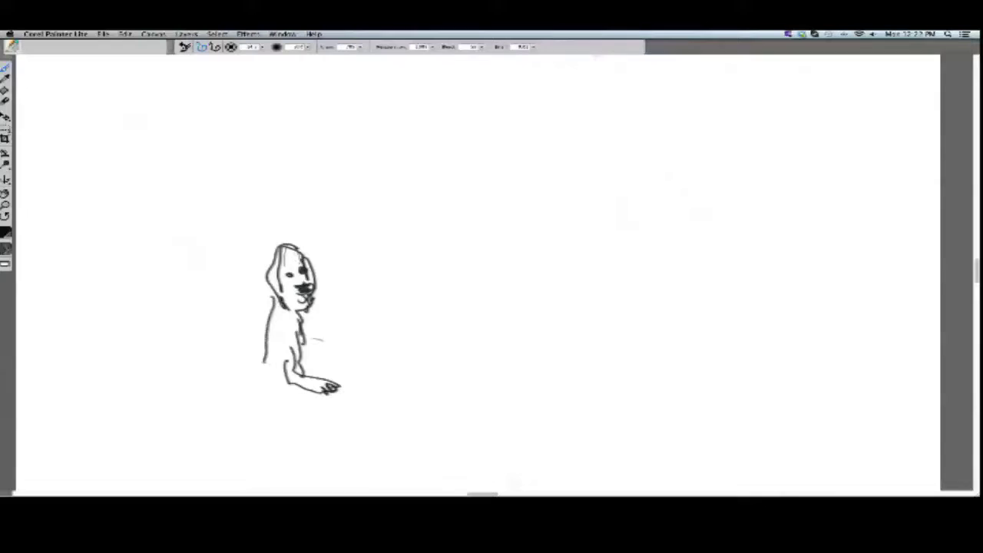
{"action": "mouse_move", "coordinate": [308, 329]}
{"action": "left_mouse_down"}
{"action": "mouse_move", "coordinate": [320, 387]}
{"action": "mouse_move", "coordinate": [298, 422]}
{"action": "mouse_move", "coordinate": [264, 377]}
{"action": "left_mouse_up"}
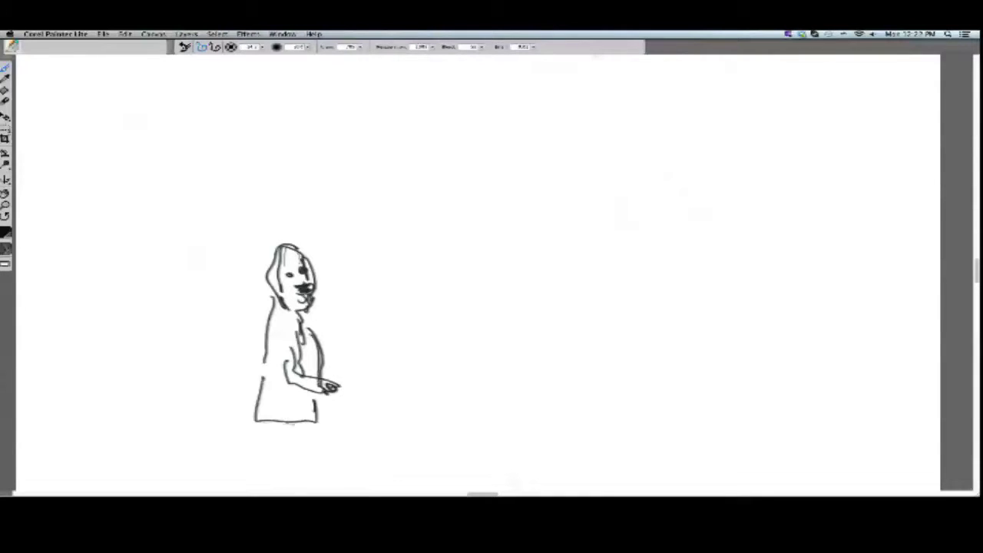
{"action": "left_click_drag", "start_coordinate": [307, 423], "coordinate": [312, 457]}
{"action": "left_click_drag", "start_coordinate": [274, 425], "coordinate": [278, 469]}
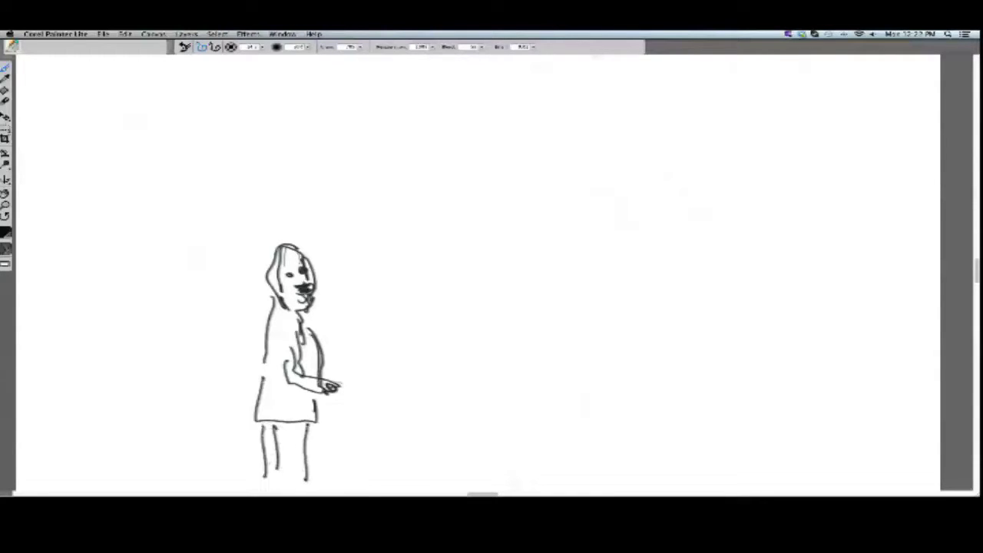
Draw a stroller with a seated child and wheels in front of the woman, and add her feet and shoulder-length hair
{"action": "left_click_drag", "start_coordinate": [307, 357], "coordinate": [375, 432]}
{"action": "mouse_move", "coordinate": [330, 394]}
{"action": "left_mouse_down"}
{"action": "mouse_move", "coordinate": [372, 442]}
{"action": "mouse_move", "coordinate": [365, 398]}
{"action": "mouse_move", "coordinate": [378, 442]}
{"action": "mouse_move", "coordinate": [383, 415]}
{"action": "left_mouse_up"}
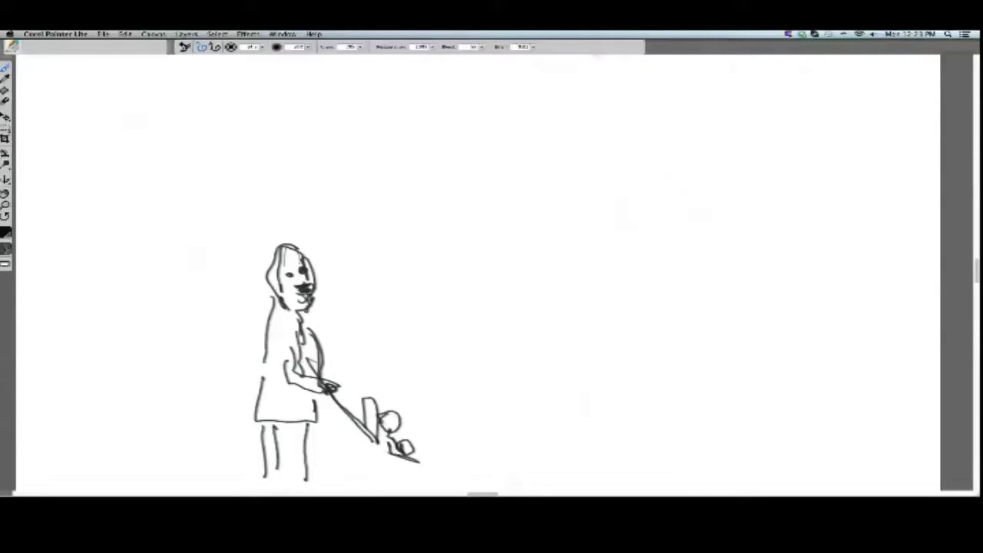
{"action": "mouse_move", "coordinate": [434, 456]}
{"action": "left_mouse_down"}
{"action": "mouse_move", "coordinate": [380, 465]}
{"action": "mouse_move", "coordinate": [390, 466]}
{"action": "mouse_move", "coordinate": [384, 476]}
{"action": "left_mouse_up"}
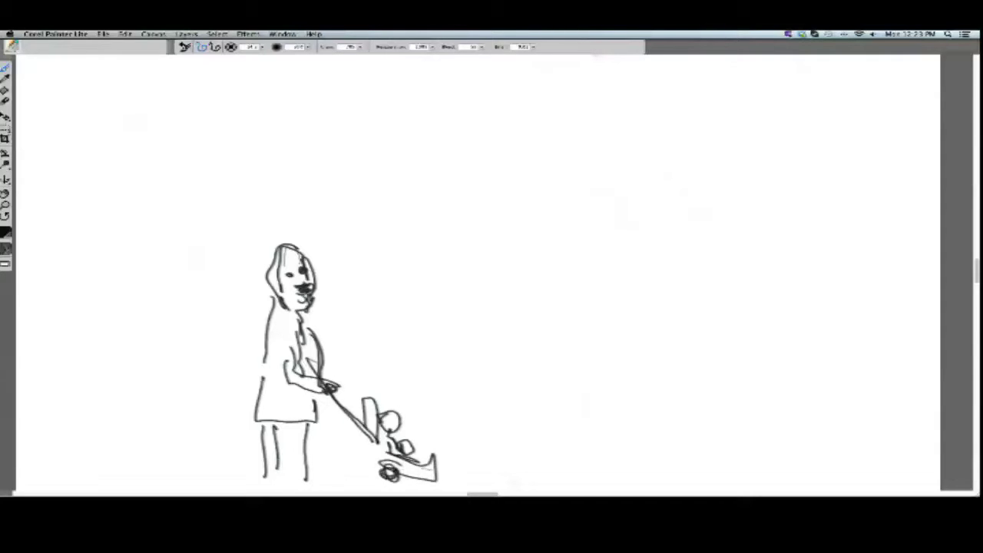
{"action": "left_click_drag", "start_coordinate": [374, 438], "coordinate": [393, 455]}
{"action": "left_click_drag", "start_coordinate": [376, 443], "coordinate": [375, 472]}
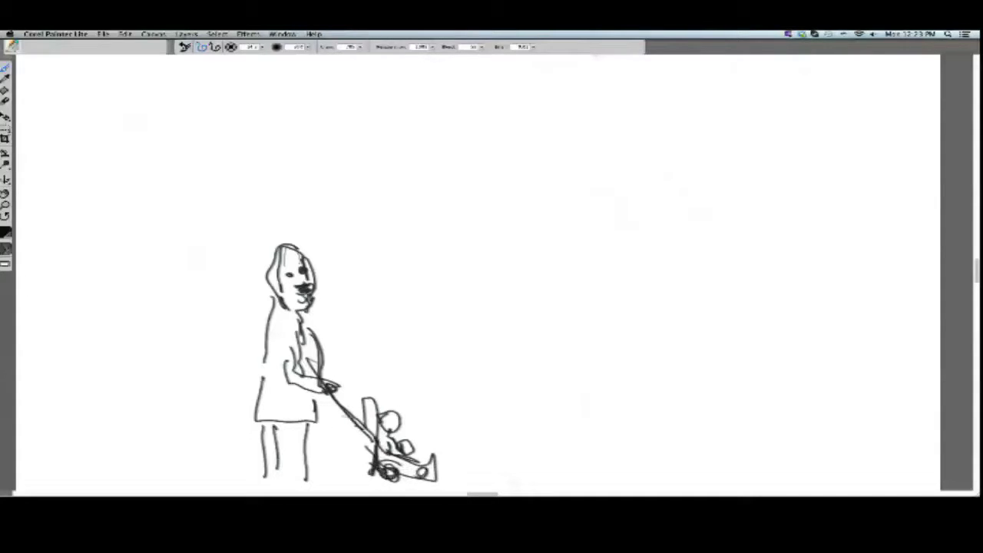
{"action": "mouse_move", "coordinate": [305, 440]}
{"action": "left_mouse_down"}
{"action": "mouse_move", "coordinate": [306, 482]}
{"action": "mouse_move", "coordinate": [306, 465]}
{"action": "mouse_move", "coordinate": [262, 483]}
{"action": "left_mouse_up"}
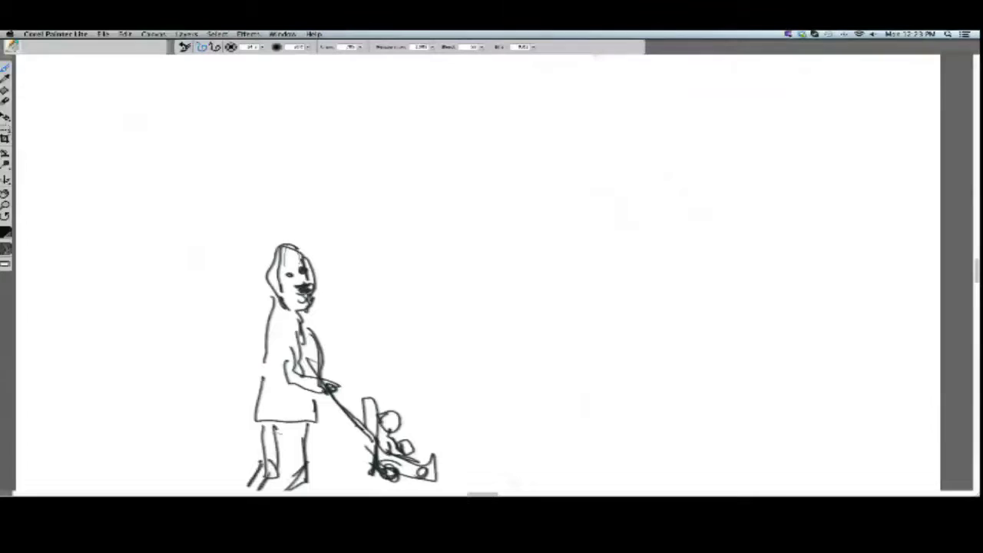
{"action": "mouse_move", "coordinate": [290, 240]}
{"action": "left_mouse_down"}
{"action": "mouse_move", "coordinate": [264, 286]}
{"action": "mouse_move", "coordinate": [281, 312]}
{"action": "left_mouse_up"}
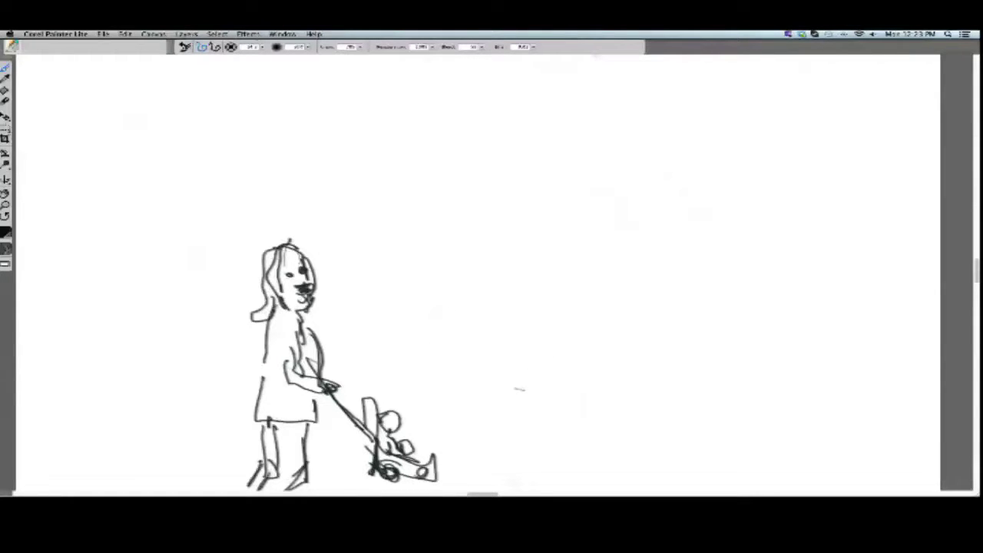
Draw a wide sign board to the right of the stroller and letter FOOD MART inside it
{"action": "mouse_move", "coordinate": [516, 393]}
{"action": "left_mouse_down"}
{"action": "mouse_move", "coordinate": [578, 312]}
{"action": "mouse_move", "coordinate": [852, 291]}
{"action": "mouse_move", "coordinate": [867, 355]}
{"action": "mouse_move", "coordinate": [508, 392]}
{"action": "left_mouse_up"}
{"action": "mouse_move", "coordinate": [544, 324]}
{"action": "left_mouse_down"}
{"action": "mouse_move", "coordinate": [546, 357]}
{"action": "mouse_move", "coordinate": [560, 319]}
{"action": "left_mouse_up"}
{"action": "mouse_move", "coordinate": [545, 338]}
{"action": "left_mouse_down"}
{"action": "mouse_move", "coordinate": [600, 321]}
{"action": "mouse_move", "coordinate": [620, 342]}
{"action": "left_mouse_up"}
{"action": "mouse_move", "coordinate": [617, 317]}
{"action": "left_mouse_down"}
{"action": "mouse_move", "coordinate": [634, 318]}
{"action": "mouse_move", "coordinate": [619, 341]}
{"action": "left_mouse_up"}
{"action": "left_click_drag", "start_coordinate": [663, 314], "coordinate": [661, 335]}
{"action": "mouse_move", "coordinate": [662, 314]}
{"action": "left_mouse_down"}
{"action": "mouse_move", "coordinate": [681, 330]}
{"action": "mouse_move", "coordinate": [729, 335]}
{"action": "left_mouse_up"}
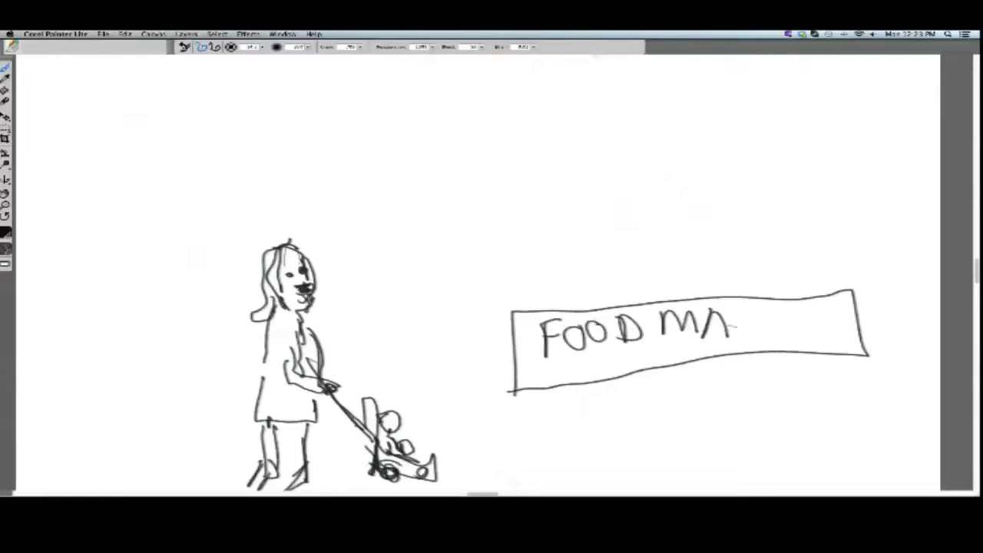
{"action": "left_click_drag", "start_coordinate": [775, 307], "coordinate": [777, 332]}
{"action": "left_click_drag", "start_coordinate": [789, 307], "coordinate": [754, 306]}
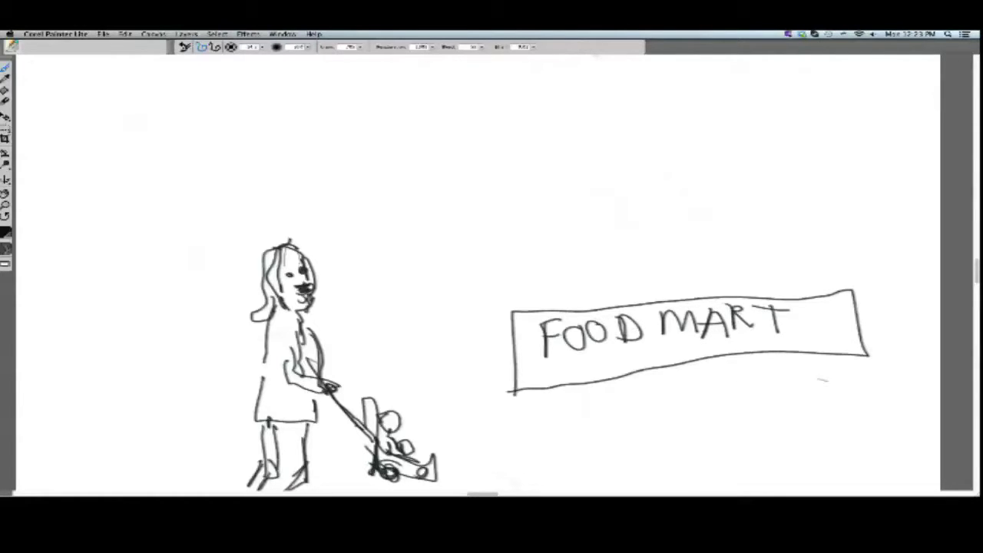
Draw the storefront below the FOOD MART sign with four vertical wall lines and a ground line
{"action": "left_click_drag", "start_coordinate": [855, 360], "coordinate": [864, 446]}
{"action": "left_click_drag", "start_coordinate": [739, 351], "coordinate": [738, 432]}
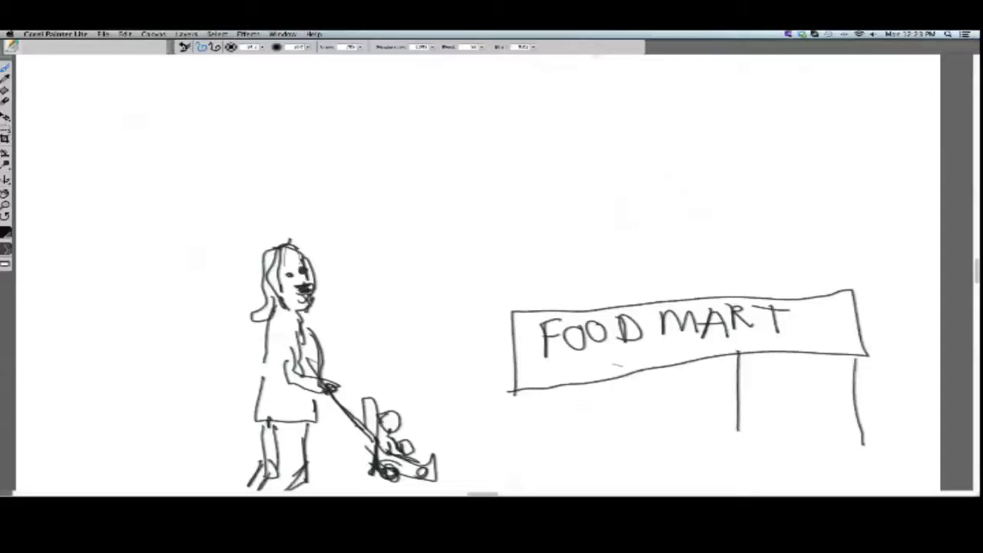
{"action": "left_click_drag", "start_coordinate": [616, 366], "coordinate": [618, 440]}
{"action": "left_click_drag", "start_coordinate": [507, 384], "coordinate": [509, 453]}
{"action": "left_click_drag", "start_coordinate": [874, 432], "coordinate": [506, 454]}
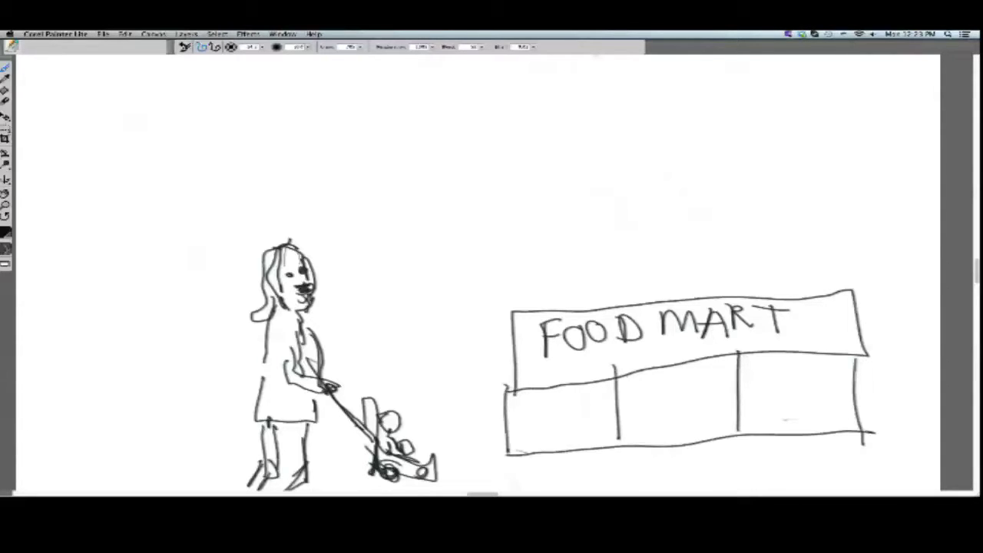
Draw a double door in the middle section of the storefront
{"action": "left_click_drag", "start_coordinate": [650, 445], "coordinate": [646, 404]}
{"action": "left_click_drag", "start_coordinate": [646, 404], "coordinate": [720, 400]}
{"action": "left_click_drag", "start_coordinate": [719, 400], "coordinate": [715, 435]}
{"action": "left_click_drag", "start_coordinate": [677, 399], "coordinate": [677, 439]}
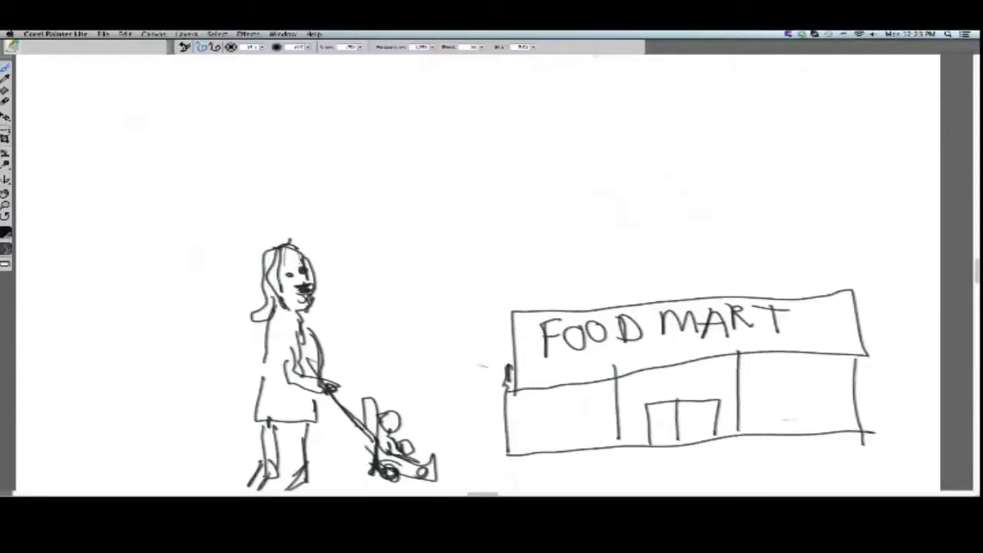
Give the store depth by drawing its left side wall and a receding roof edge above the sign
{"action": "left_click_drag", "start_coordinate": [477, 311], "coordinate": [495, 370]}
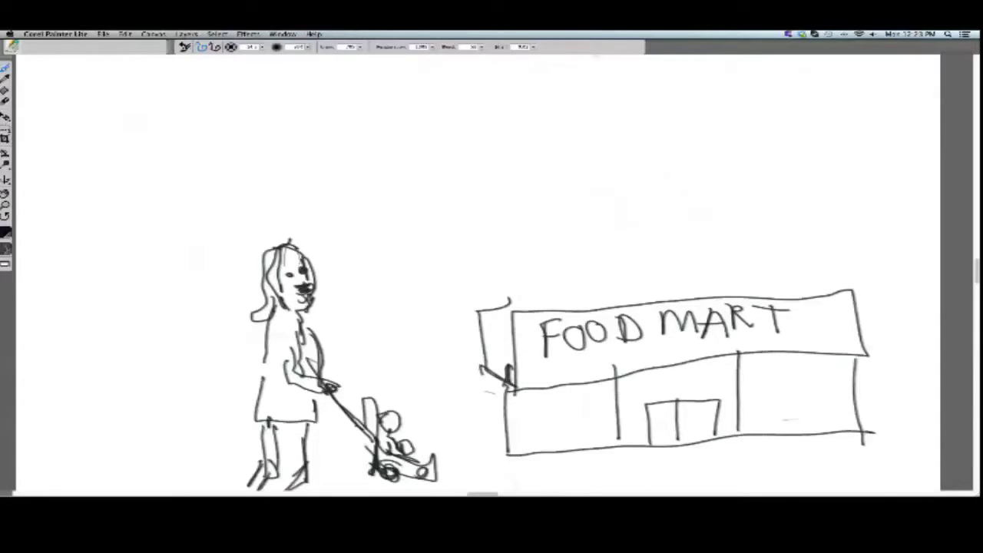
{"action": "left_click_drag", "start_coordinate": [482, 367], "coordinate": [502, 444]}
{"action": "left_click_drag", "start_coordinate": [495, 301], "coordinate": [534, 310]}
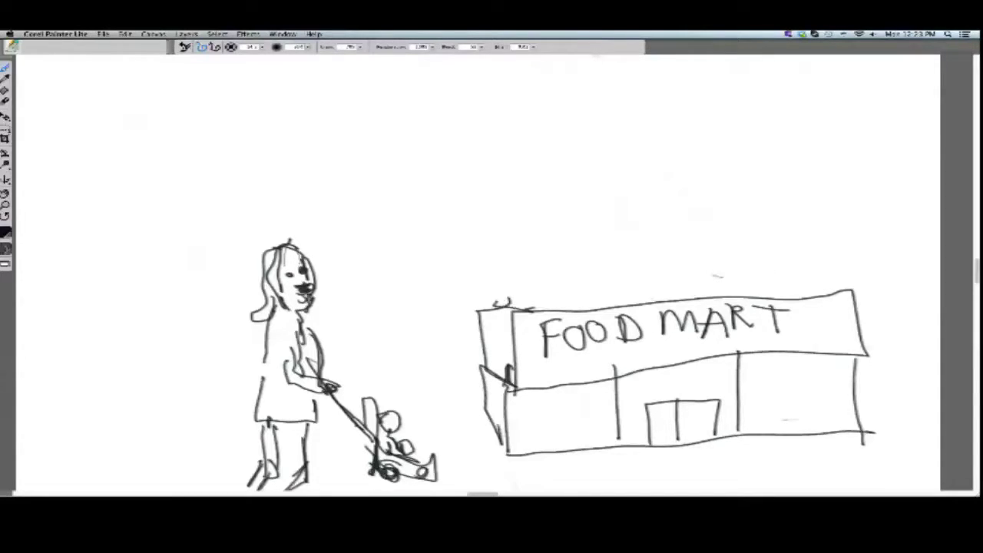
{"action": "mouse_move", "coordinate": [857, 292]}
{"action": "left_mouse_down"}
{"action": "mouse_move", "coordinate": [794, 278]}
{"action": "mouse_move", "coordinate": [481, 308]}
{"action": "left_mouse_up"}
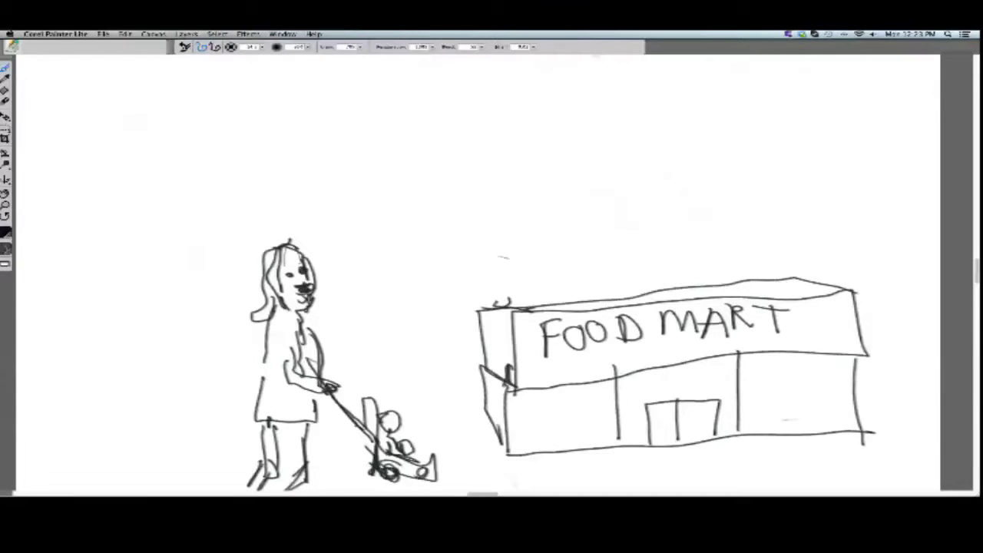
Draw a cloud-shaped top on a shaded trunk behind the store, with a horizon line running across both sides
{"action": "mouse_move", "coordinate": [513, 233]}
{"action": "left_mouse_down"}
{"action": "mouse_move", "coordinate": [512, 178]}
{"action": "mouse_move", "coordinate": [603, 173]}
{"action": "mouse_move", "coordinate": [560, 141]}
{"action": "mouse_move", "coordinate": [407, 147]}
{"action": "mouse_move", "coordinate": [441, 189]}
{"action": "mouse_move", "coordinate": [541, 178]}
{"action": "mouse_move", "coordinate": [506, 234]}
{"action": "left_mouse_up"}
{"action": "mouse_move", "coordinate": [518, 186]}
{"action": "left_mouse_down"}
{"action": "mouse_move", "coordinate": [528, 229]}
{"action": "mouse_move", "coordinate": [513, 236]}
{"action": "left_mouse_up"}
{"action": "mouse_move", "coordinate": [897, 258]}
{"action": "left_mouse_down"}
{"action": "mouse_move", "coordinate": [524, 229]}
{"action": "mouse_move", "coordinate": [346, 248]}
{"action": "left_mouse_up"}
{"action": "left_click_drag", "start_coordinate": [274, 249], "coordinate": [64, 290]}
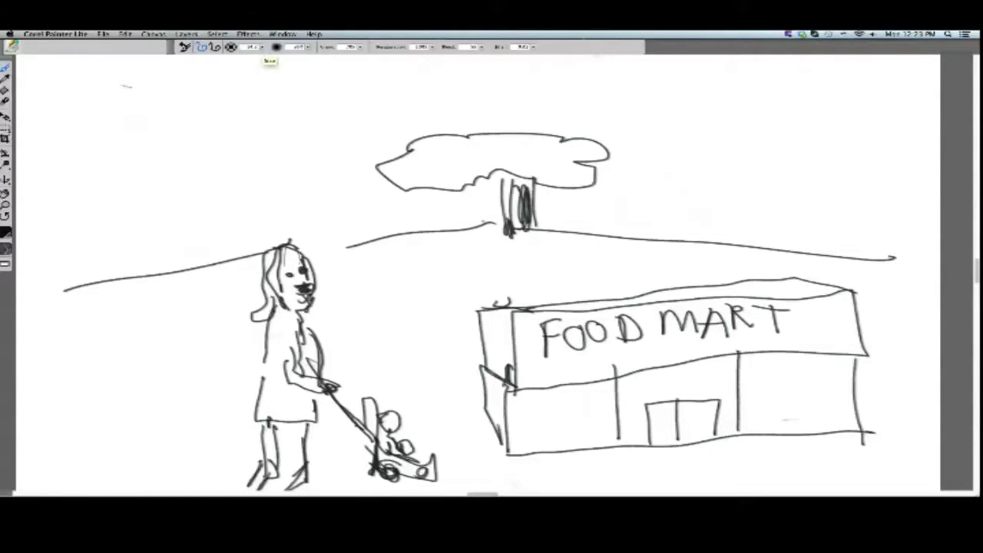
Choose light blue, enlarge the brush and scribble a first patch of sky above the woman
{"action": "left_click", "coordinate": [6, 235]}
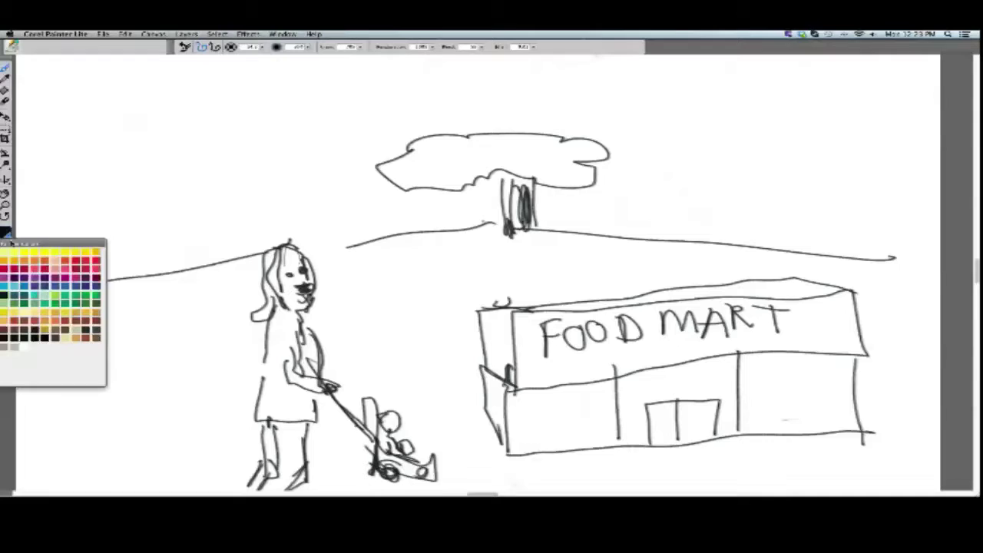
{"action": "left_click", "coordinate": [6, 289]}
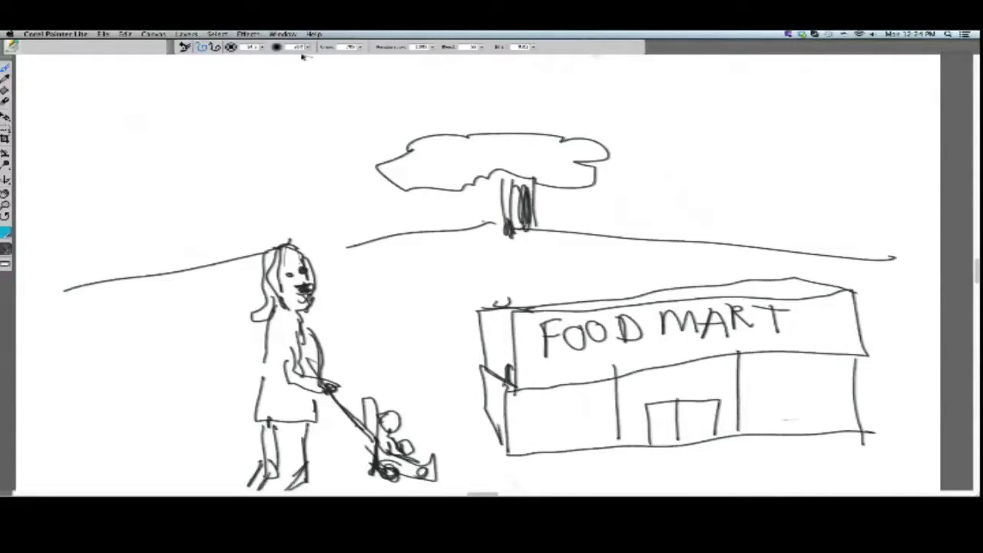
{"action": "left_click", "coordinate": [262, 48]}
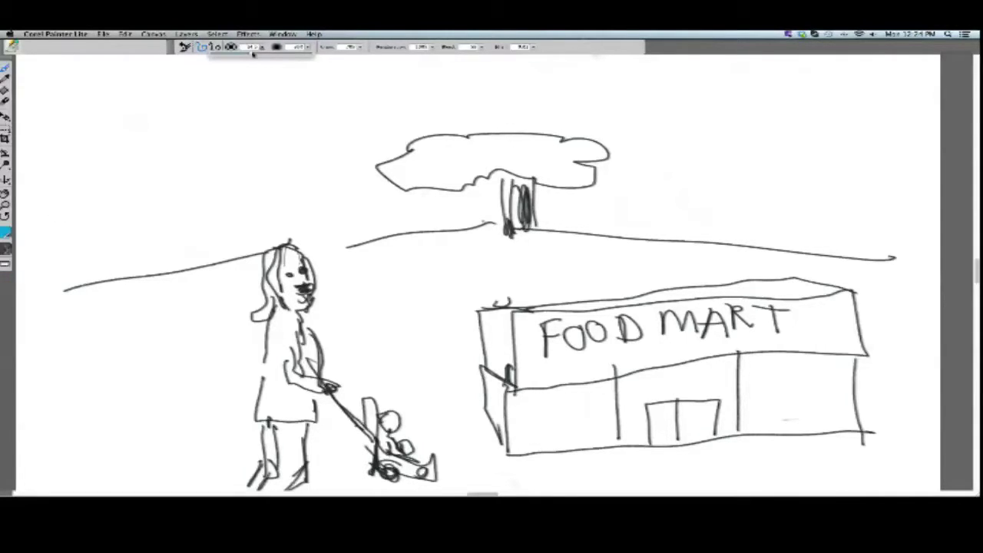
{"action": "left_click_drag", "start_coordinate": [261, 54], "coordinate": [268, 54]}
{"action": "mouse_move", "coordinate": [267, 123]}
{"action": "left_mouse_down"}
{"action": "mouse_move", "coordinate": [232, 120]}
{"action": "mouse_move", "coordinate": [248, 112]}
{"action": "mouse_move", "coordinate": [328, 142]}
{"action": "mouse_move", "coordinate": [283, 103]}
{"action": "left_mouse_up"}
Enlarge the brush much further and paint the sky light blue down to the horizon, leaving the cloud-shaped top white
{"action": "left_click", "coordinate": [263, 48]}
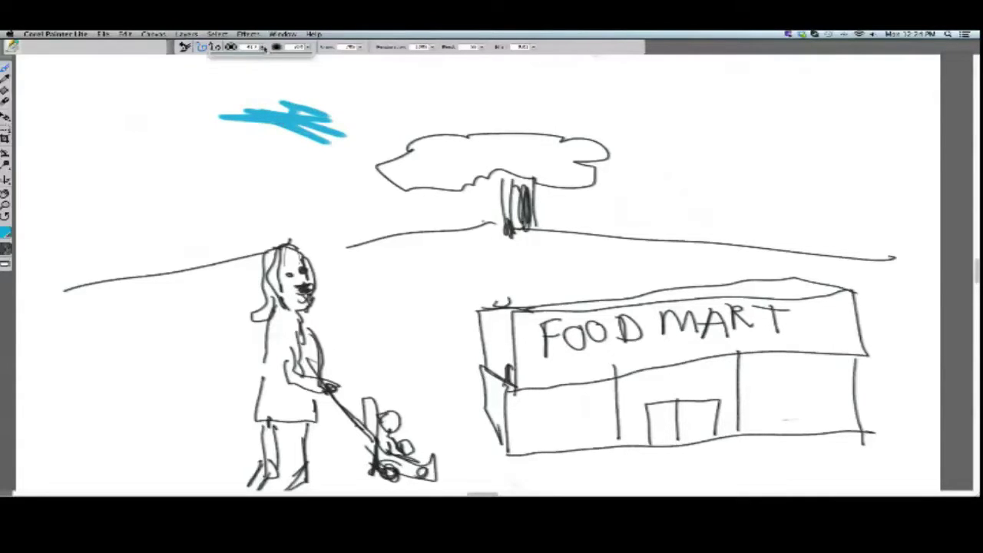
{"action": "left_click_drag", "start_coordinate": [270, 55], "coordinate": [289, 56]}
{"action": "left_click_drag", "start_coordinate": [240, 106], "coordinate": [299, 105]}
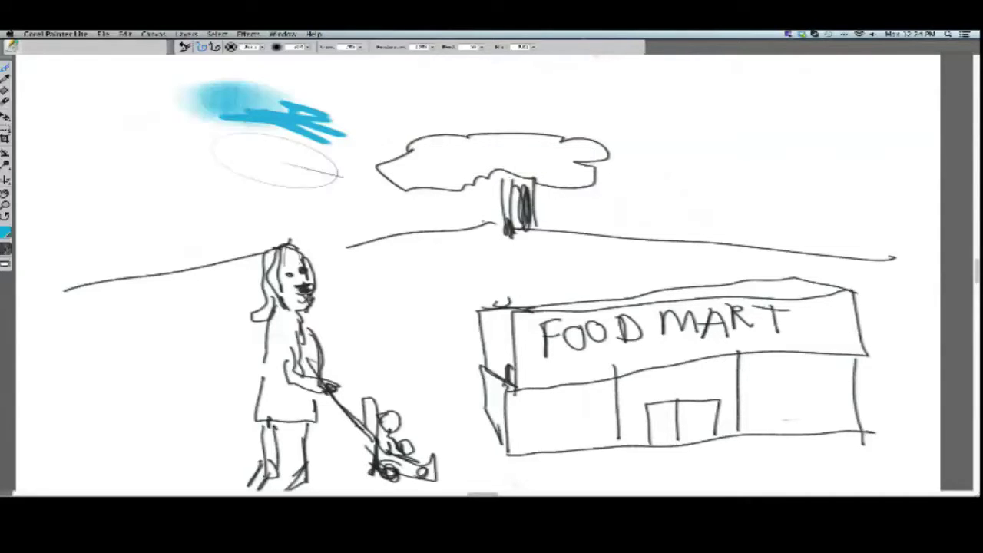
{"action": "mouse_move", "coordinate": [258, 153]}
{"action": "left_mouse_down"}
{"action": "mouse_move", "coordinate": [283, 120]}
{"action": "mouse_move", "coordinate": [207, 124]}
{"action": "mouse_move", "coordinate": [358, 100]}
{"action": "mouse_move", "coordinate": [86, 84]}
{"action": "mouse_move", "coordinate": [338, 84]}
{"action": "mouse_move", "coordinate": [101, 96]}
{"action": "mouse_move", "coordinate": [130, 230]}
{"action": "mouse_move", "coordinate": [86, 132]}
{"action": "mouse_move", "coordinate": [72, 283]}
{"action": "mouse_move", "coordinate": [293, 199]}
{"action": "mouse_move", "coordinate": [375, 201]}
{"action": "mouse_move", "coordinate": [264, 184]}
{"action": "mouse_move", "coordinate": [305, 165]}
{"action": "mouse_move", "coordinate": [334, 130]}
{"action": "mouse_move", "coordinate": [403, 103]}
{"action": "mouse_move", "coordinate": [521, 98]}
{"action": "mouse_move", "coordinate": [322, 84]}
{"action": "mouse_move", "coordinate": [898, 62]}
{"action": "mouse_move", "coordinate": [894, 231]}
{"action": "mouse_move", "coordinate": [638, 201]}
{"action": "mouse_move", "coordinate": [686, 153]}
{"action": "mouse_move", "coordinate": [651, 115]}
{"action": "mouse_move", "coordinate": [760, 168]}
{"action": "mouse_move", "coordinate": [782, 120]}
{"action": "mouse_move", "coordinate": [859, 164]}
{"action": "mouse_move", "coordinate": [745, 190]}
{"action": "left_mouse_up"}
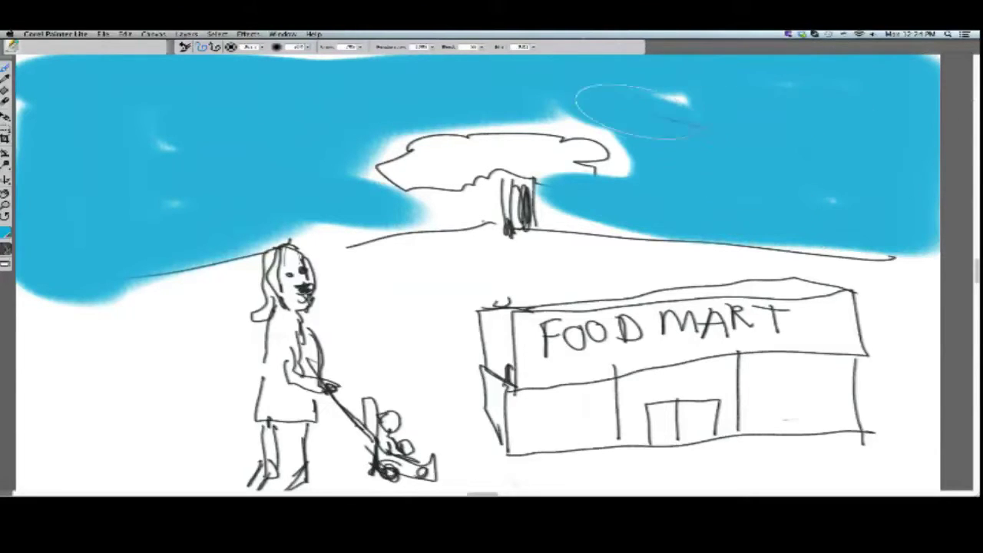
{"action": "mouse_move", "coordinate": [173, 140]}
{"action": "left_mouse_down"}
{"action": "mouse_move", "coordinate": [136, 143]}
{"action": "mouse_move", "coordinate": [317, 193]}
{"action": "mouse_move", "coordinate": [247, 212]}
{"action": "left_mouse_up"}
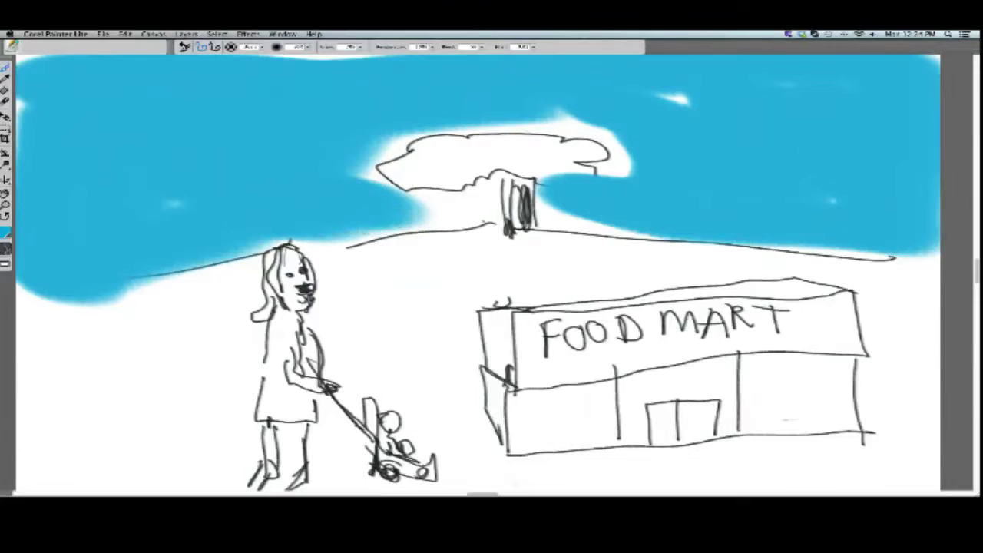